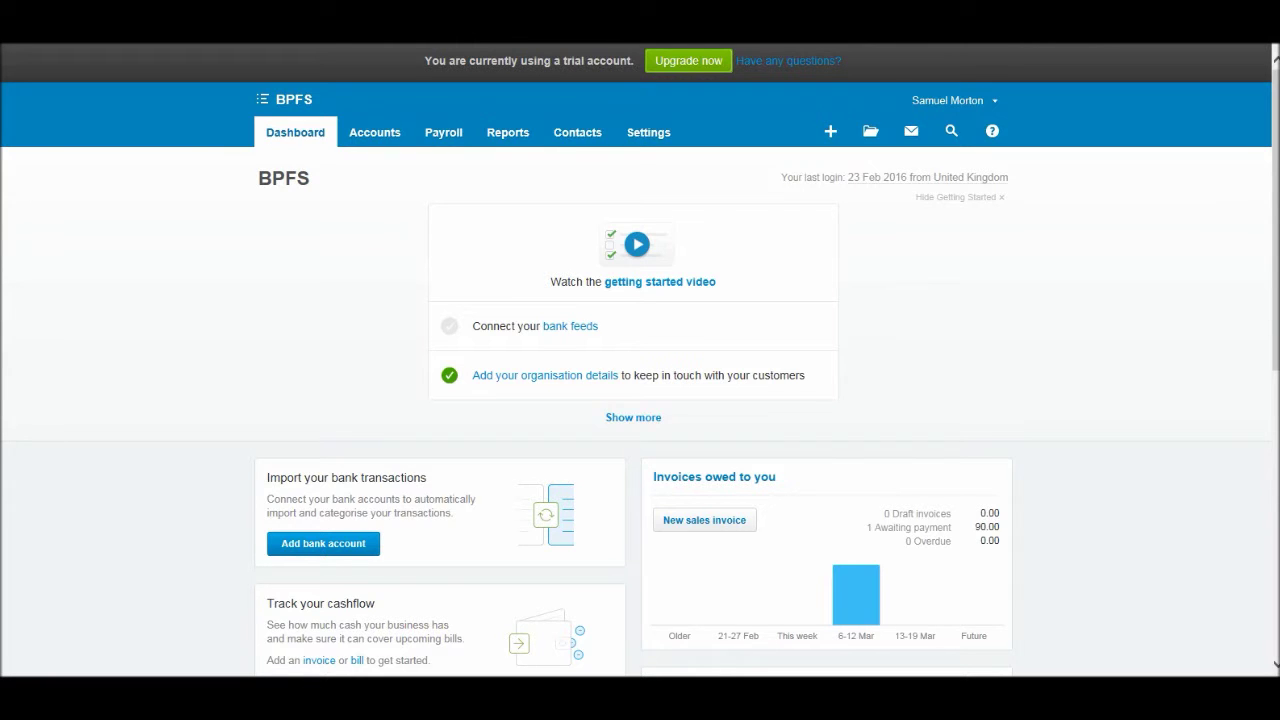
Open the organisation's Chart of Accounts in the settings from the dashboard
{"action": "scroll", "coordinate": [856, 400], "scroll_direction": "down", "scroll_amount": 5}
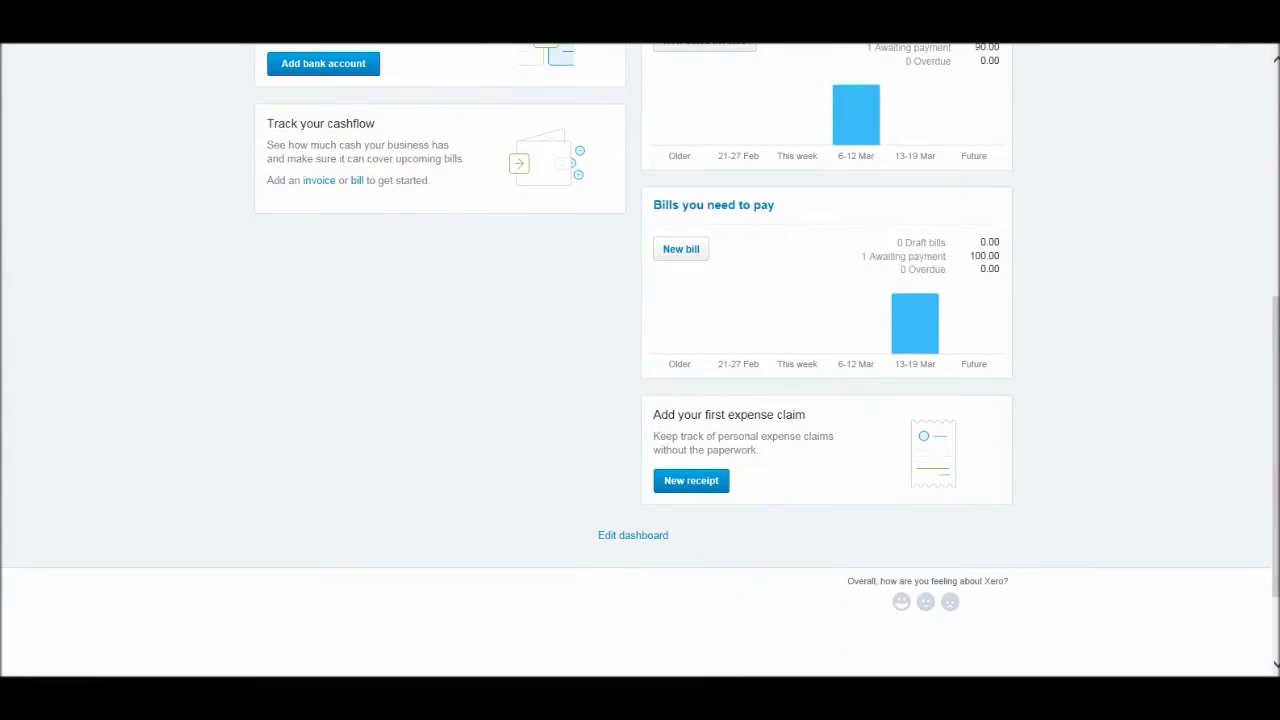
{"action": "scroll", "coordinate": [640, 360], "scroll_direction": "up", "scroll_amount": 2}
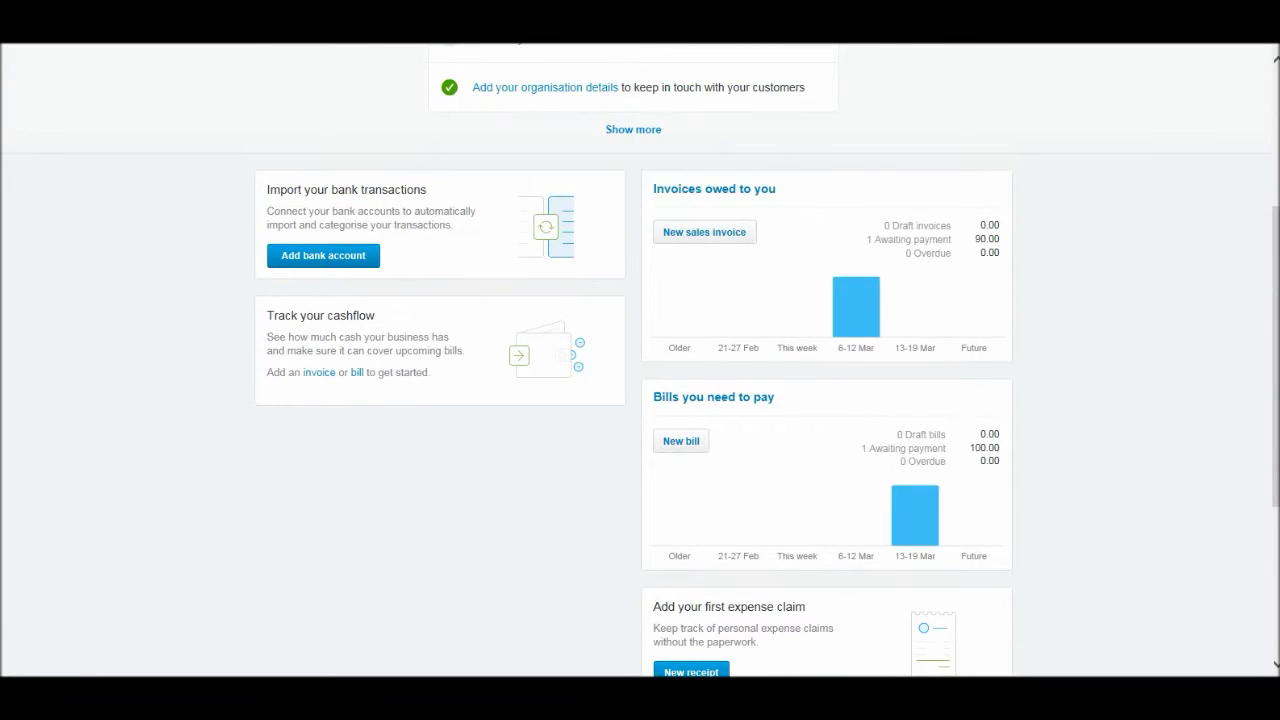
{"action": "scroll", "coordinate": [640, 360], "scroll_direction": "up", "scroll_amount": 2}
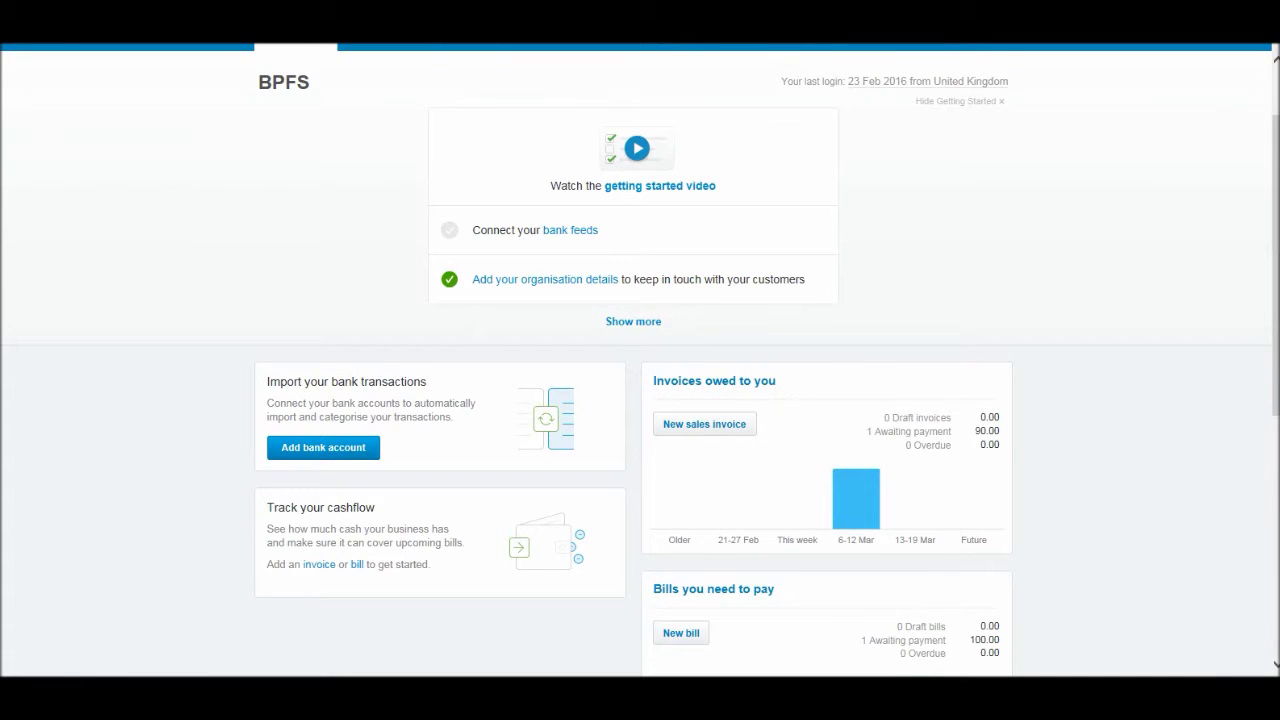
{"action": "scroll", "coordinate": [640, 360], "scroll_direction": "up", "scroll_amount": 1}
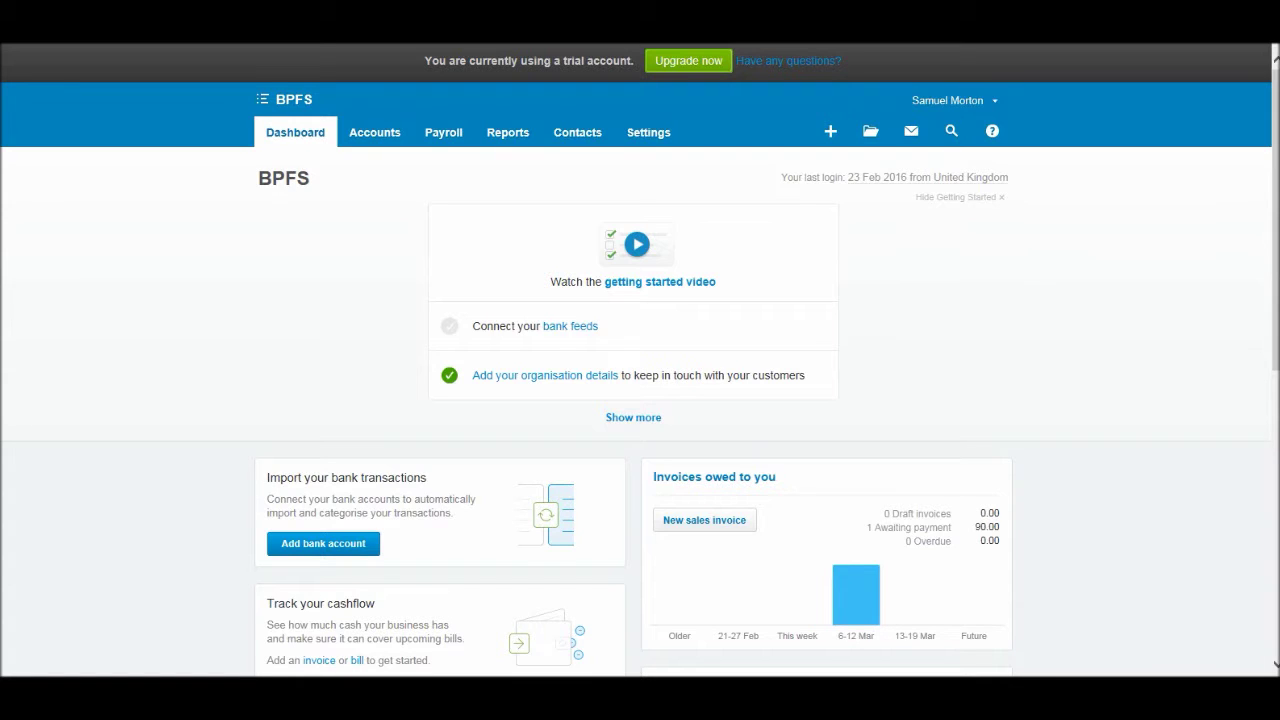
{"action": "left_click", "coordinate": [648, 132]}
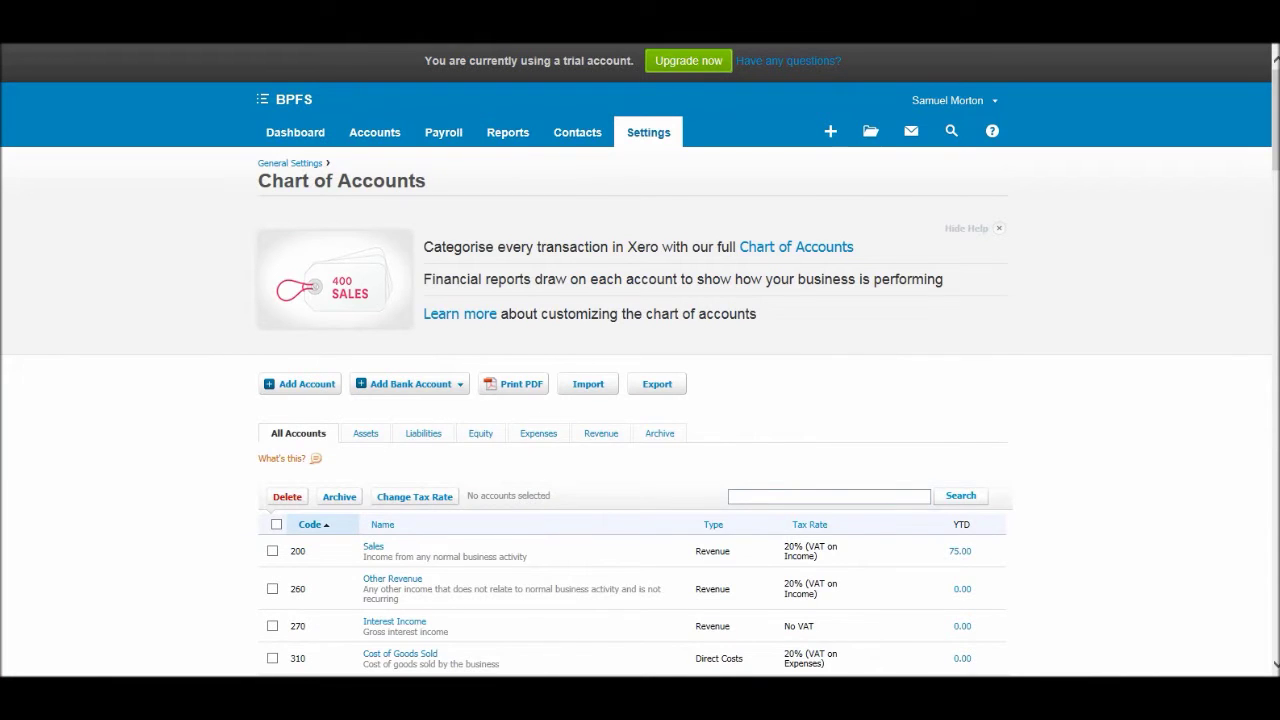
Review the full chart of accounts, including the codes, names, types and tax rates of all listed accounts
{"action": "scroll", "coordinate": [640, 400], "scroll_direction": "down", "scroll_amount": 2}
{"action": "scroll", "coordinate": [640, 400], "scroll_direction": "down", "scroll_amount": 3}
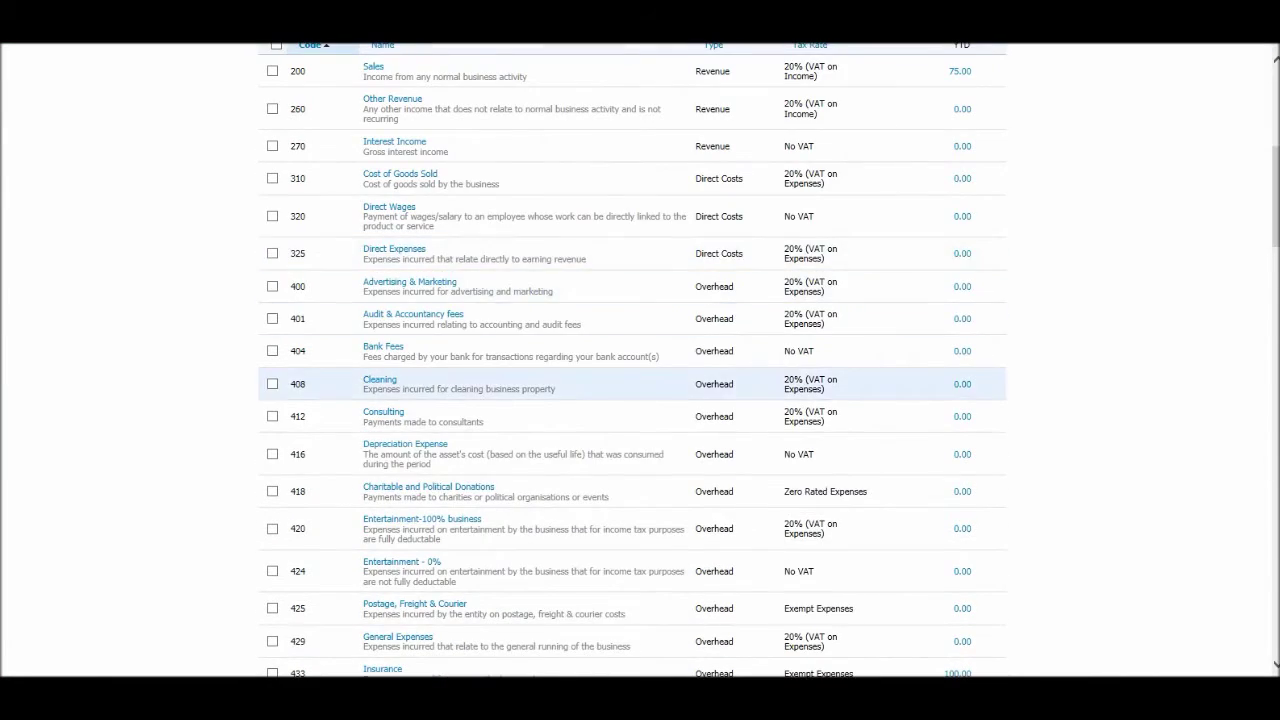
{"action": "scroll", "coordinate": [400, 380], "scroll_direction": "down", "scroll_amount": 8}
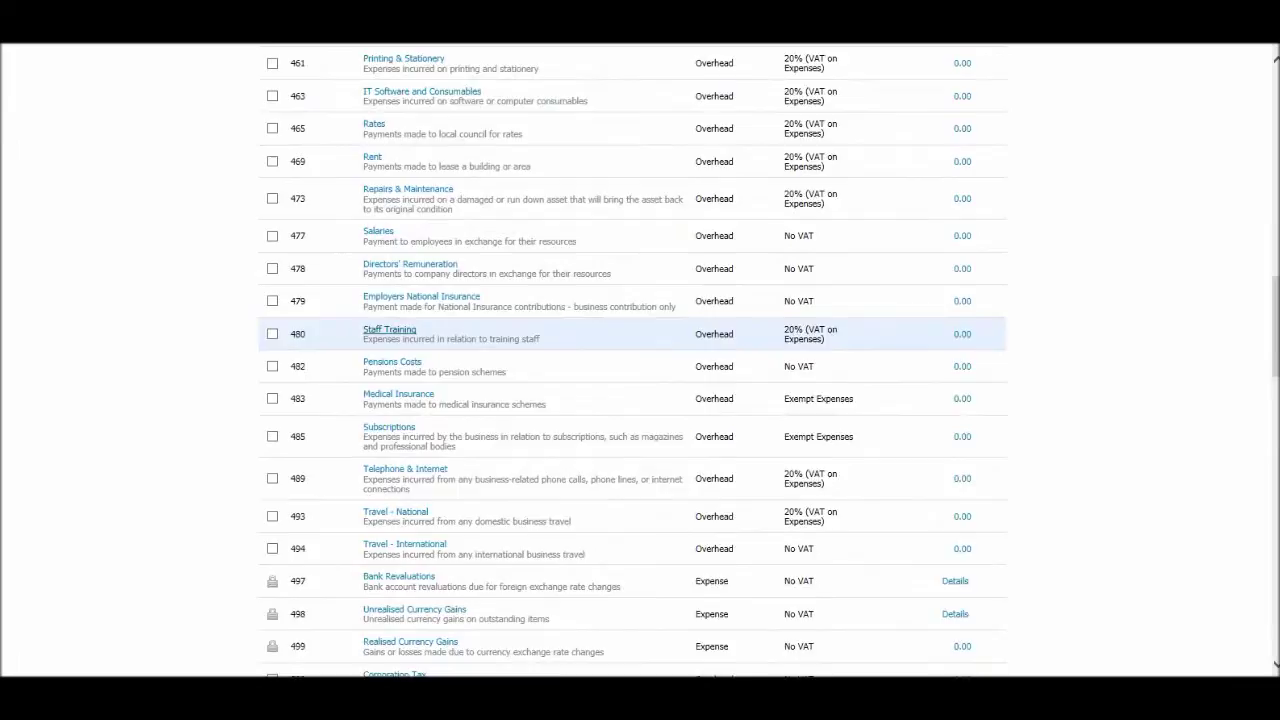
{"action": "scroll", "coordinate": [500, 380], "scroll_direction": "down", "scroll_amount": 10}
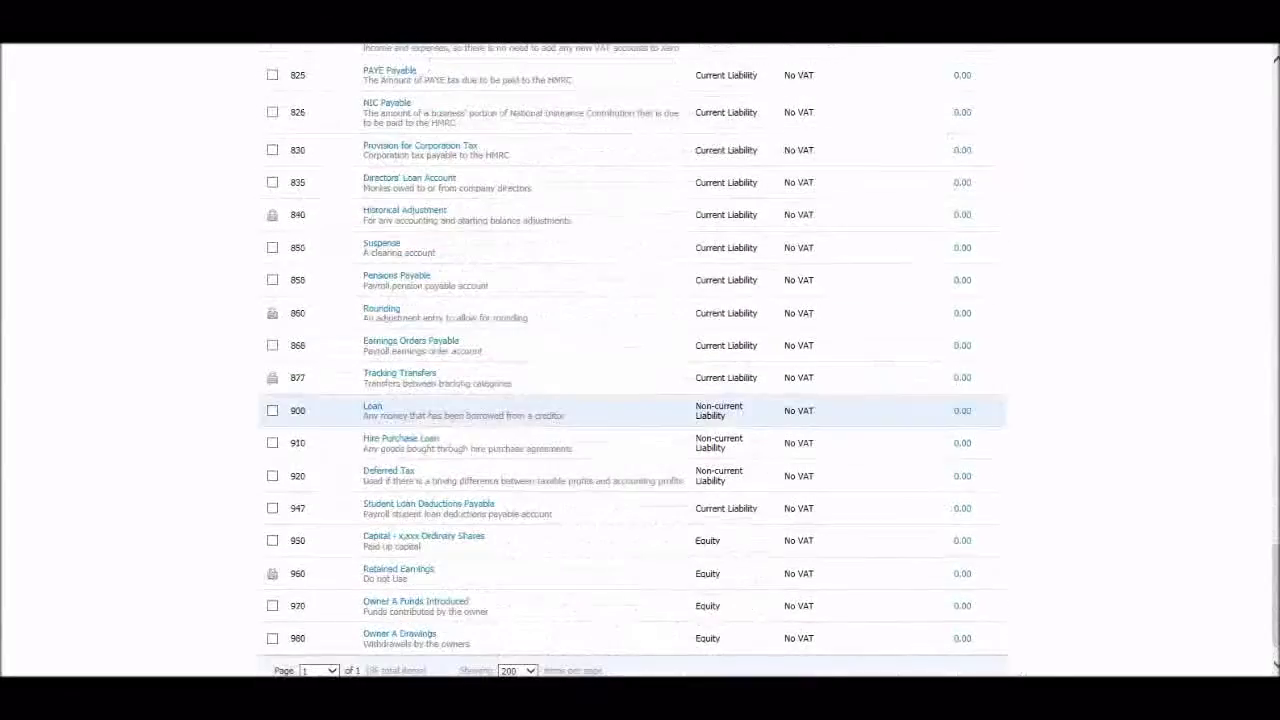
{"action": "scroll", "coordinate": [420, 445], "scroll_direction": "up", "scroll_amount": 5}
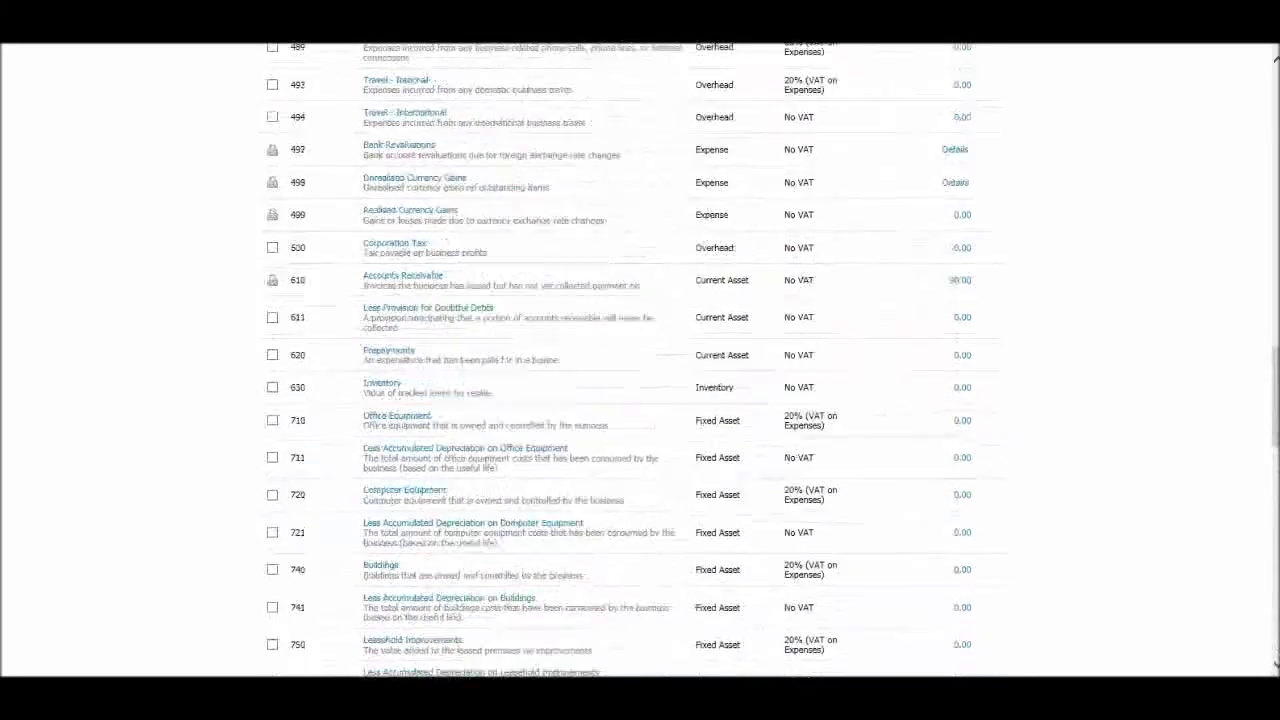
{"action": "scroll", "coordinate": [630, 360], "scroll_direction": "up", "scroll_amount": 5}
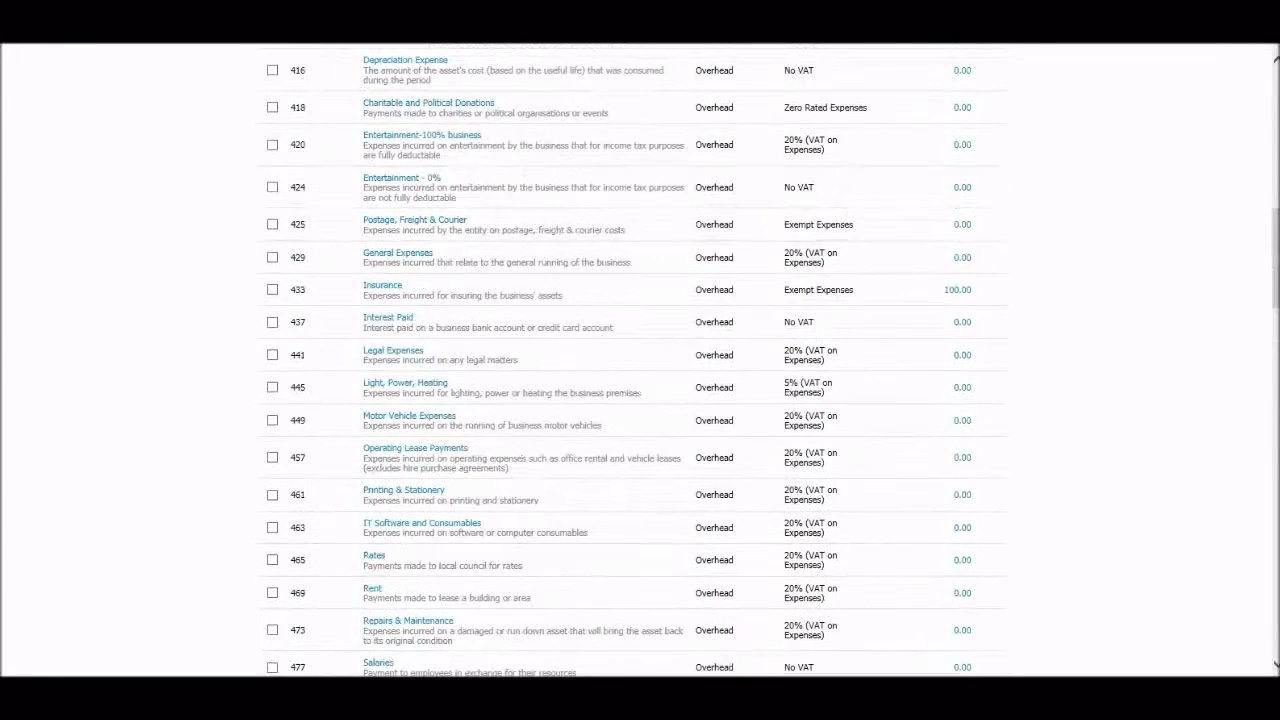
{"action": "scroll", "coordinate": [630, 360], "scroll_direction": "up", "scroll_amount": 5}
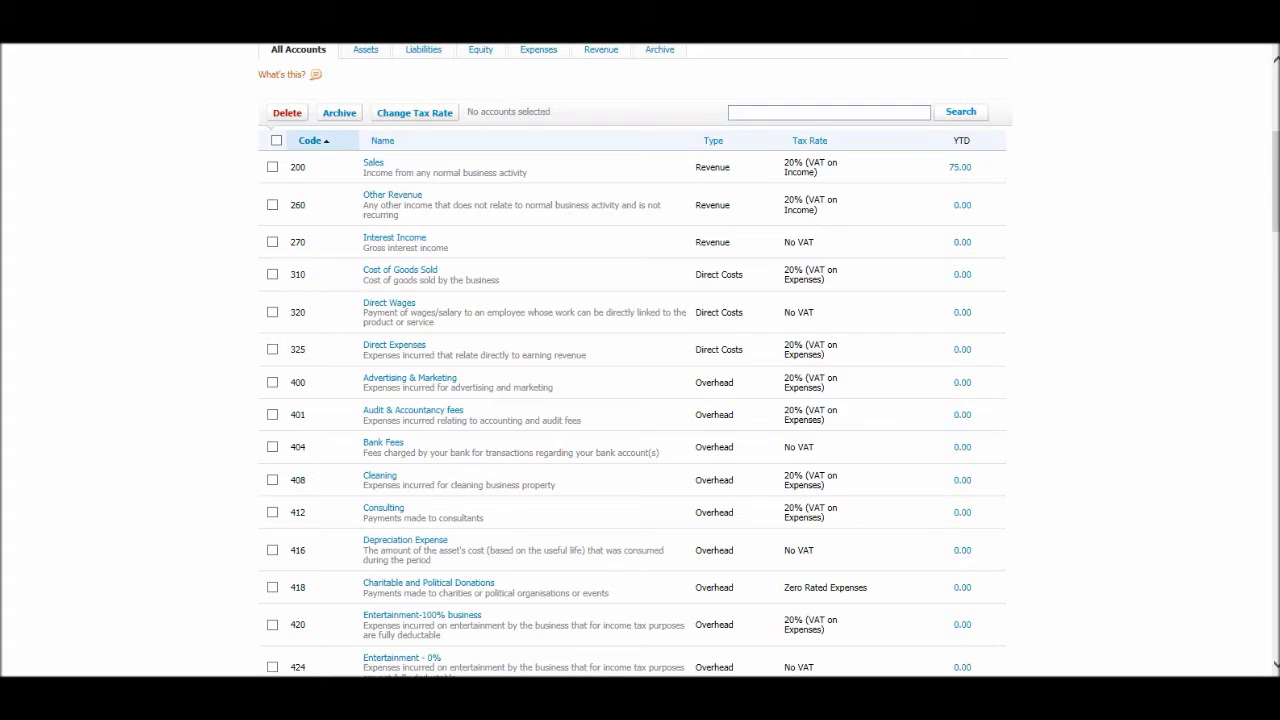
{"action": "scroll", "coordinate": [640, 400], "scroll_direction": "up", "scroll_amount": 3}
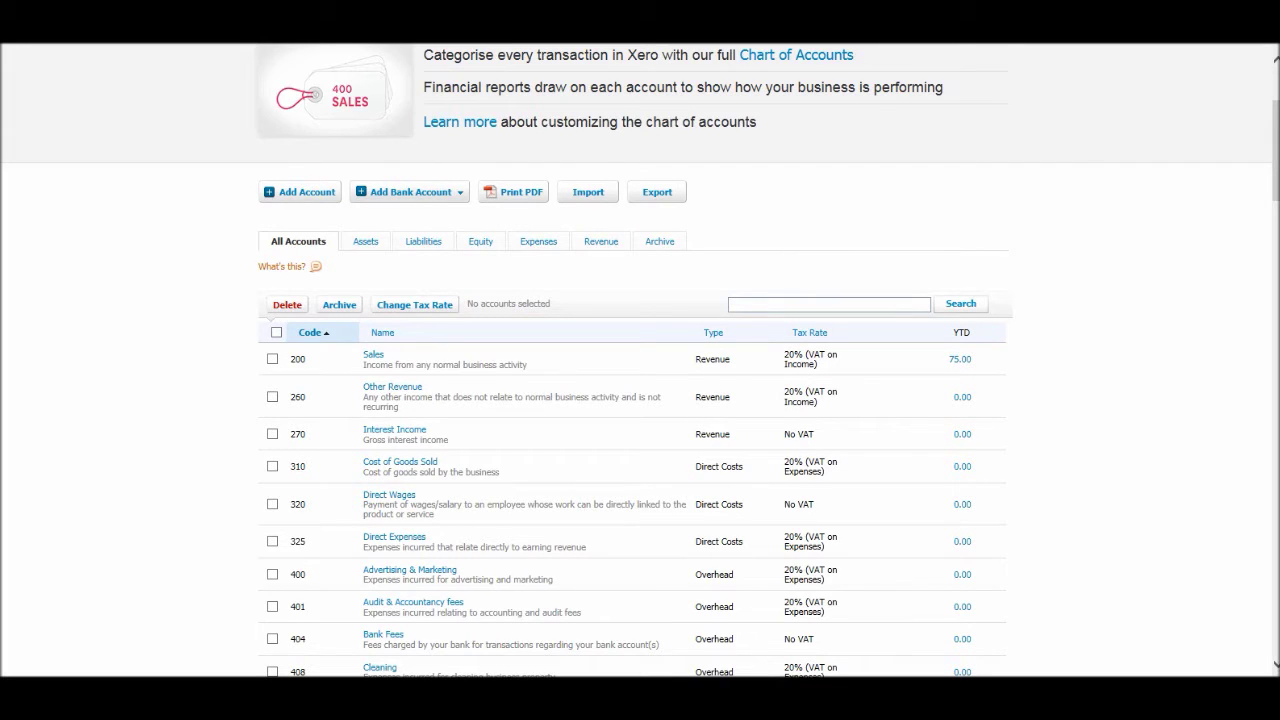
{"action": "scroll", "coordinate": [630, 146], "scroll_direction": "up", "scroll_amount": 2}
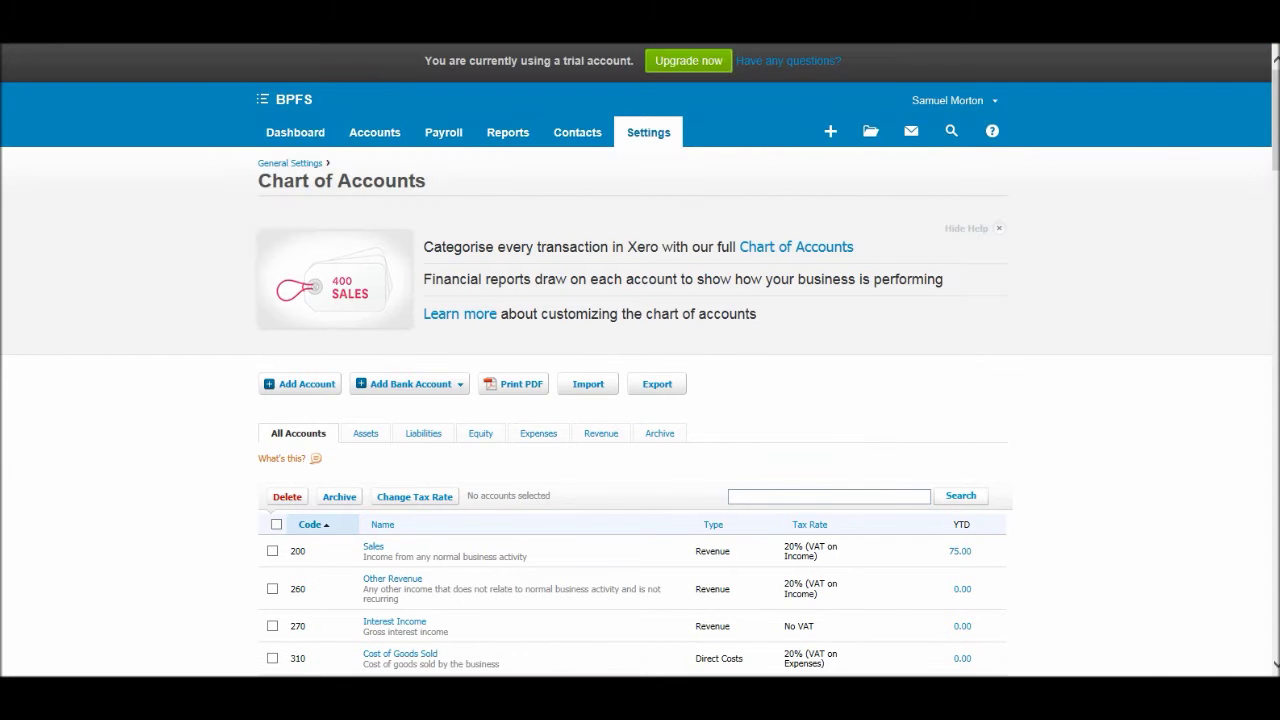
Bracket the revenue, direct cost and first overhead account codes with a red pen, and clear the markings
{"action": "scroll", "coordinate": [630, 146], "scroll_direction": "down", "scroll_amount": 5}
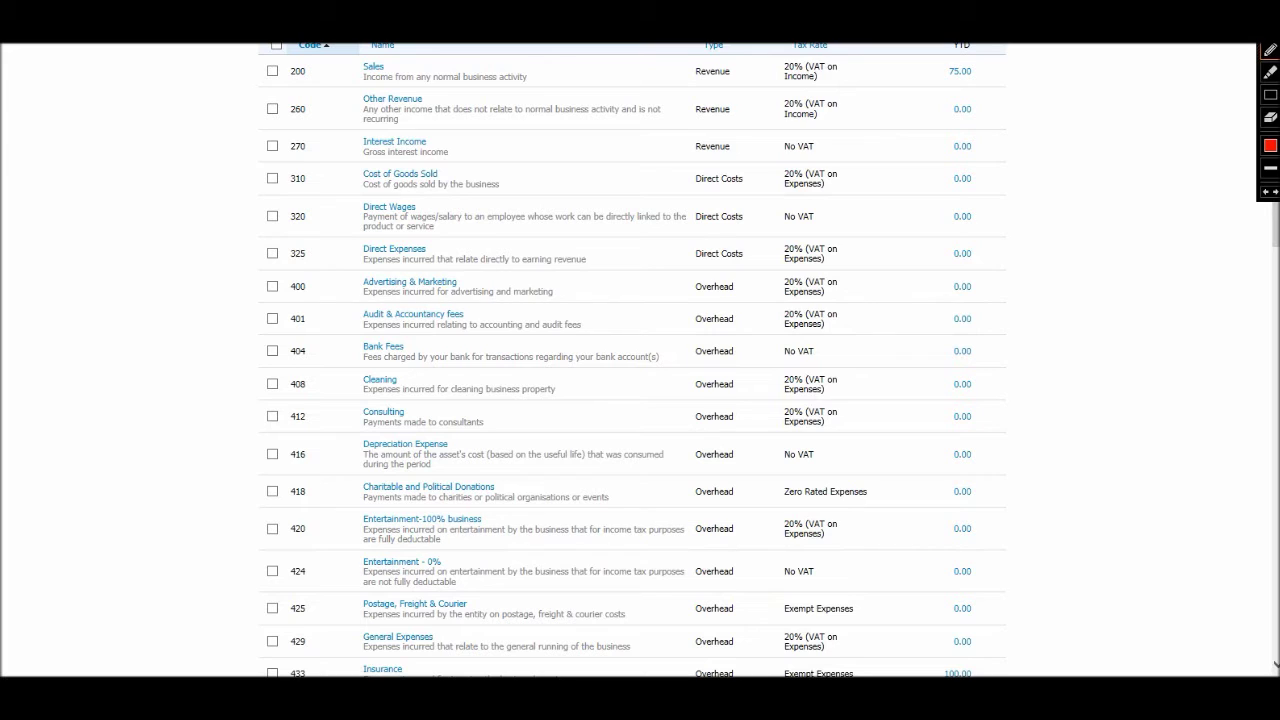
{"action": "mouse_move", "coordinate": [287, 59]}
{"action": "left_mouse_down"}
{"action": "mouse_move", "coordinate": [255, 60]}
{"action": "mouse_move", "coordinate": [250, 158]}
{"action": "mouse_move", "coordinate": [273, 162]}
{"action": "mouse_move", "coordinate": [226, 176]}
{"action": "mouse_move", "coordinate": [229, 264]}
{"action": "left_mouse_up"}
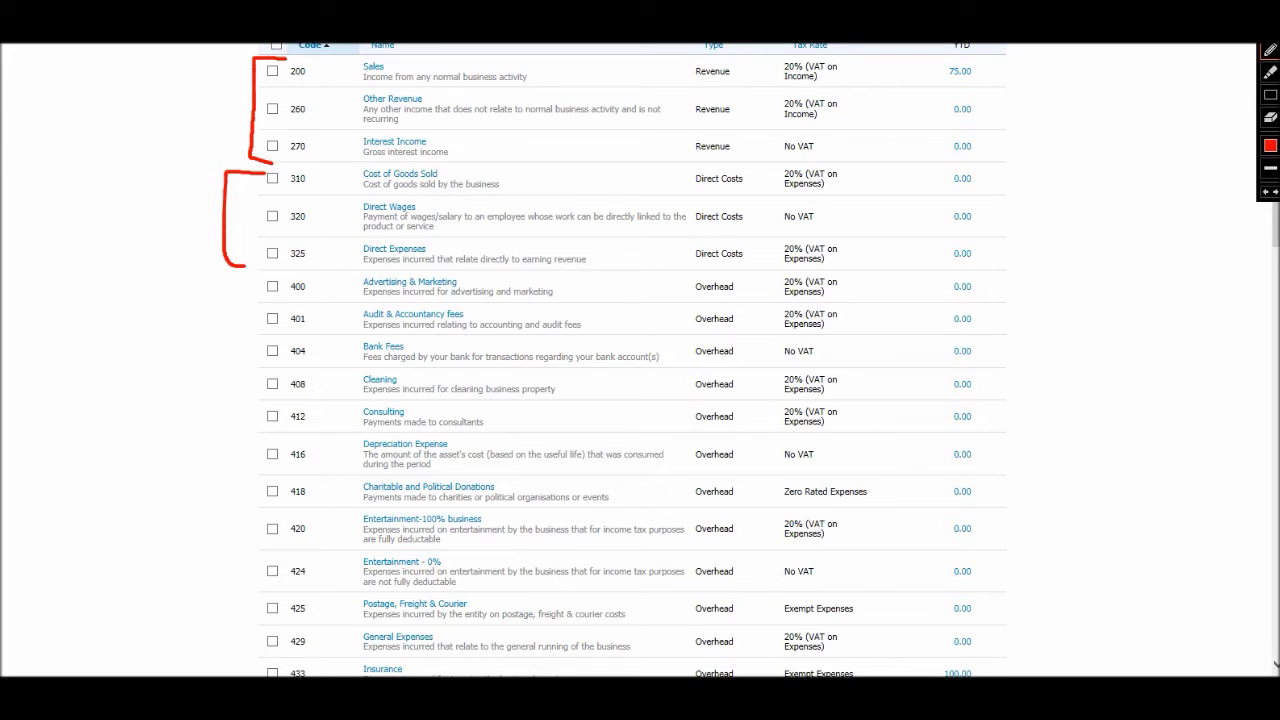
{"action": "mouse_move", "coordinate": [264, 278]}
{"action": "left_mouse_down"}
{"action": "mouse_move", "coordinate": [232, 304]}
{"action": "mouse_move", "coordinate": [245, 450]}
{"action": "left_mouse_up"}
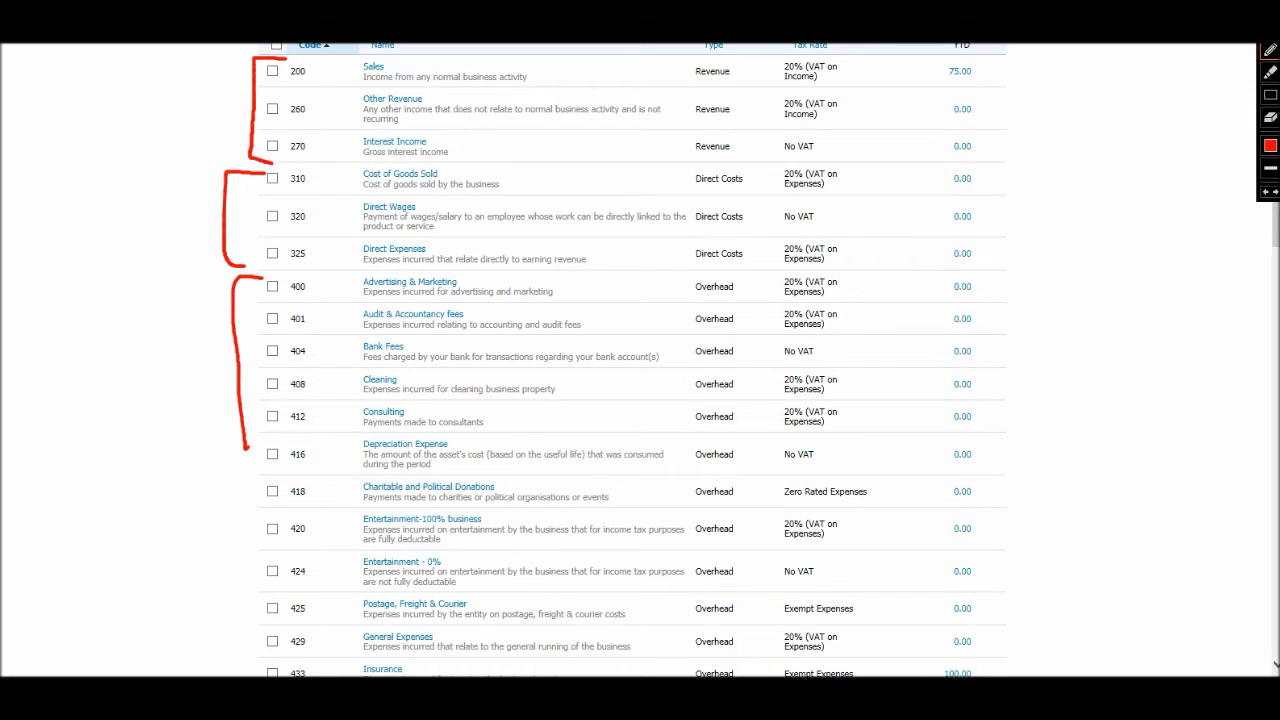
{"action": "key", "text": "Escape"}
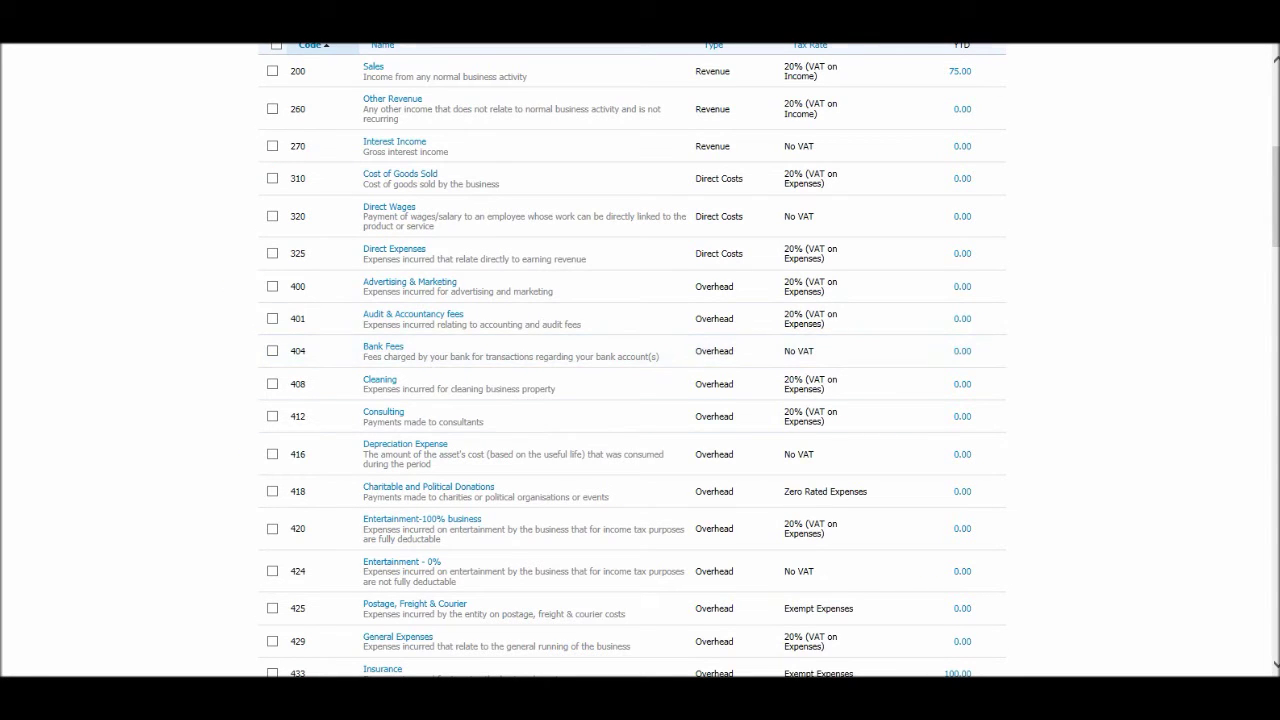
Examine the remaining overhead, asset, liability and equity accounts and how their codes are grouped by type
{"action": "scroll", "coordinate": [632, 200], "scroll_direction": "down", "scroll_amount": 8}
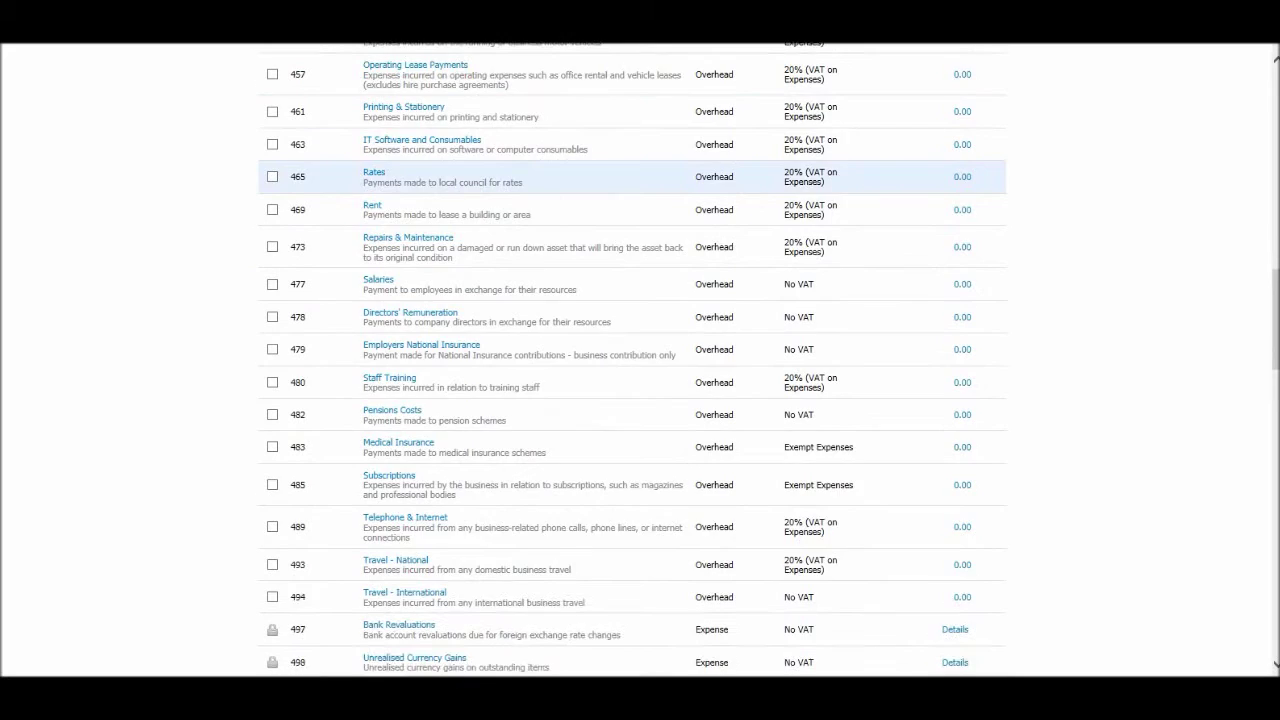
{"action": "scroll", "coordinate": [632, 300], "scroll_direction": "down", "scroll_amount": 4}
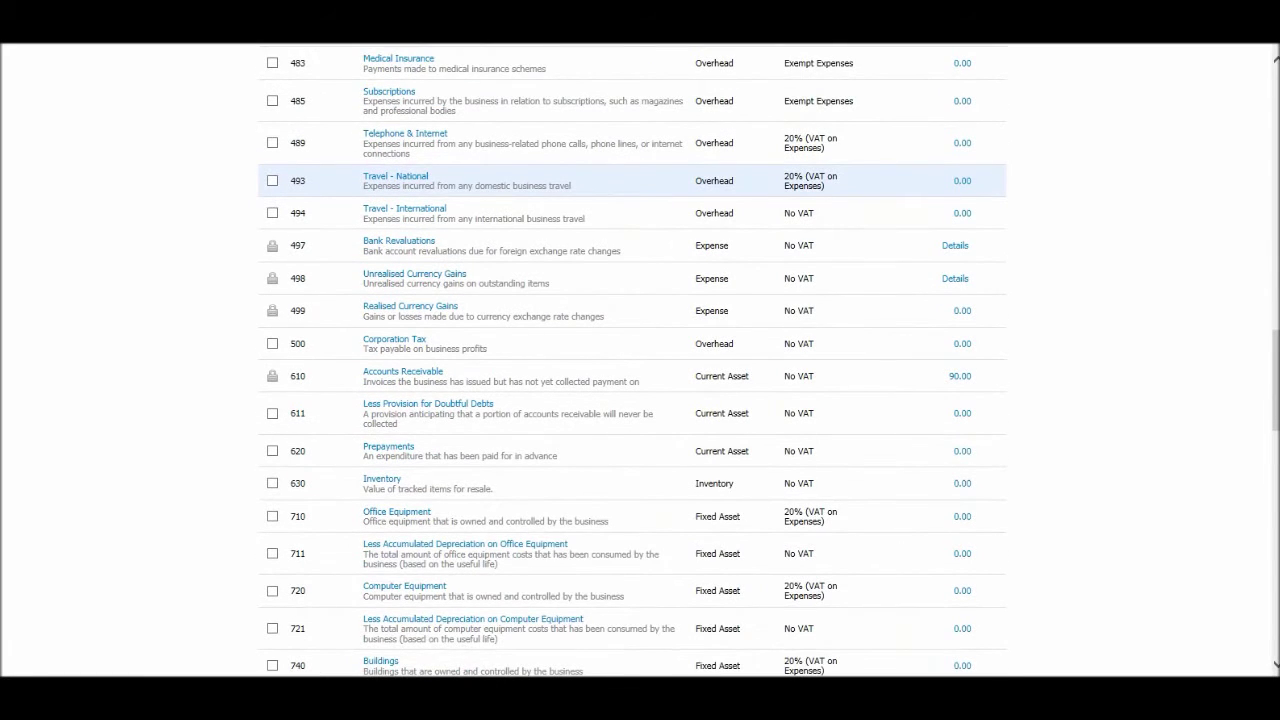
{"action": "scroll", "coordinate": [632, 300], "scroll_direction": "down", "scroll_amount": 2}
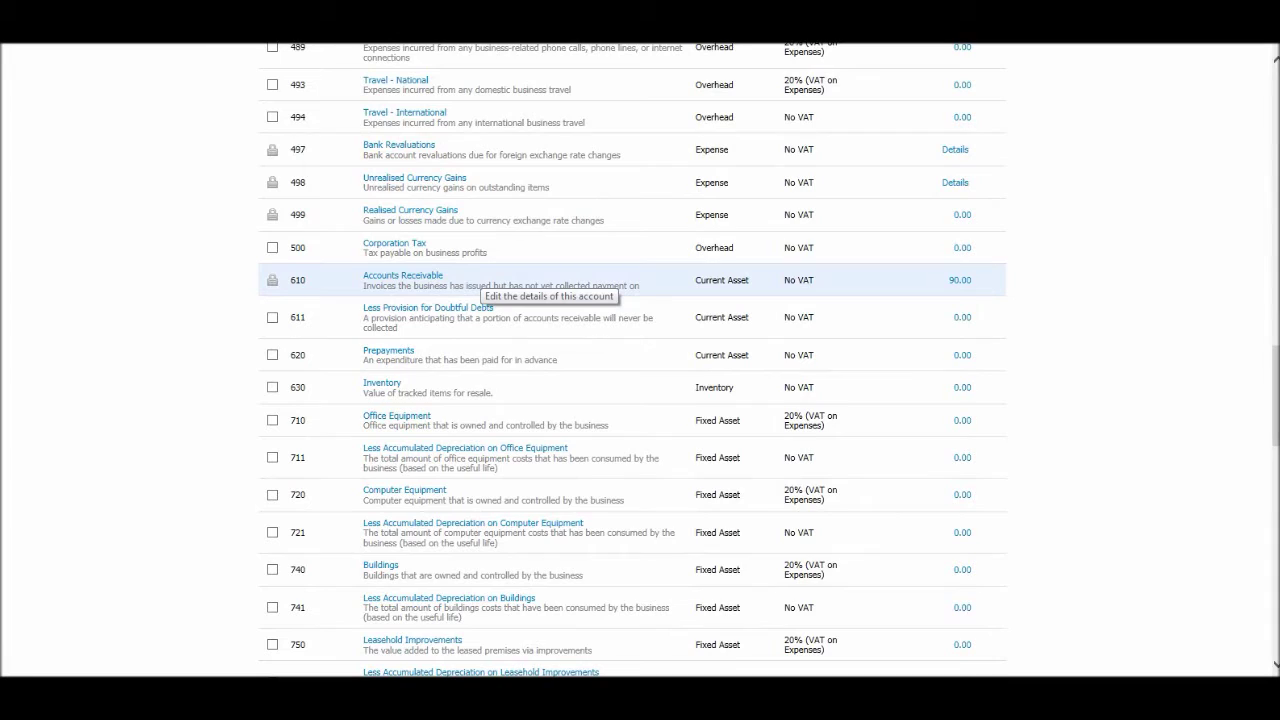
{"action": "scroll", "coordinate": [480, 282], "scroll_direction": "down", "scroll_amount": 2}
{"action": "scroll", "coordinate": [480, 282], "scroll_direction": "up", "scroll_amount": 2}
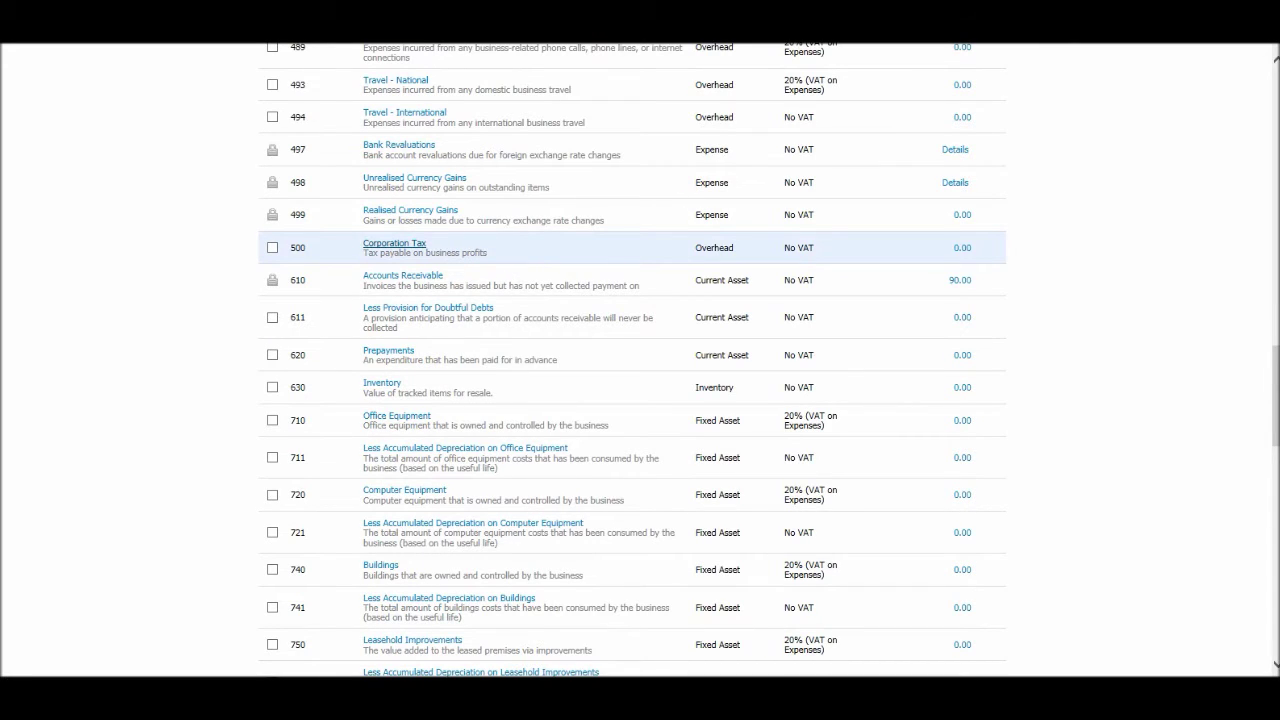
{"action": "scroll", "coordinate": [630, 247], "scroll_direction": "down", "scroll_amount": 2}
{"action": "scroll", "coordinate": [630, 226], "scroll_direction": "up", "scroll_amount": 2}
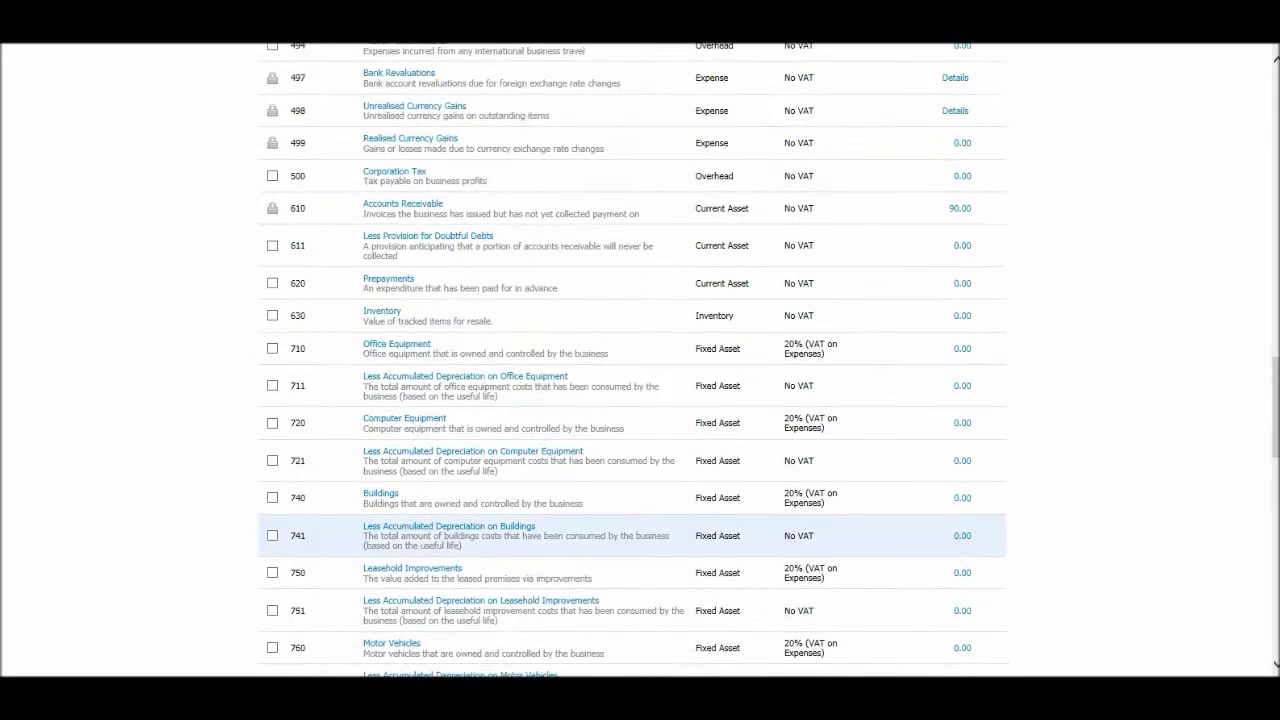
{"action": "scroll", "coordinate": [630, 355], "scroll_direction": "down", "scroll_amount": 1}
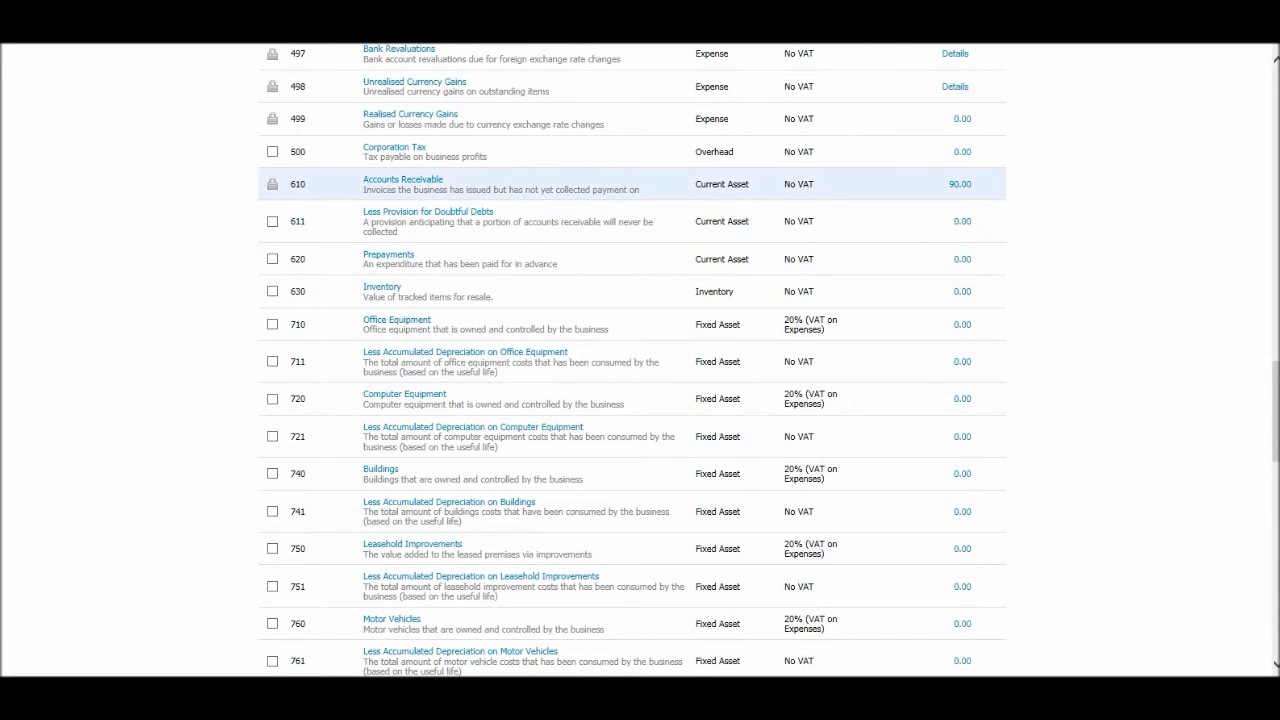
{"action": "scroll", "coordinate": [630, 260], "scroll_direction": "down", "scroll_amount": 1}
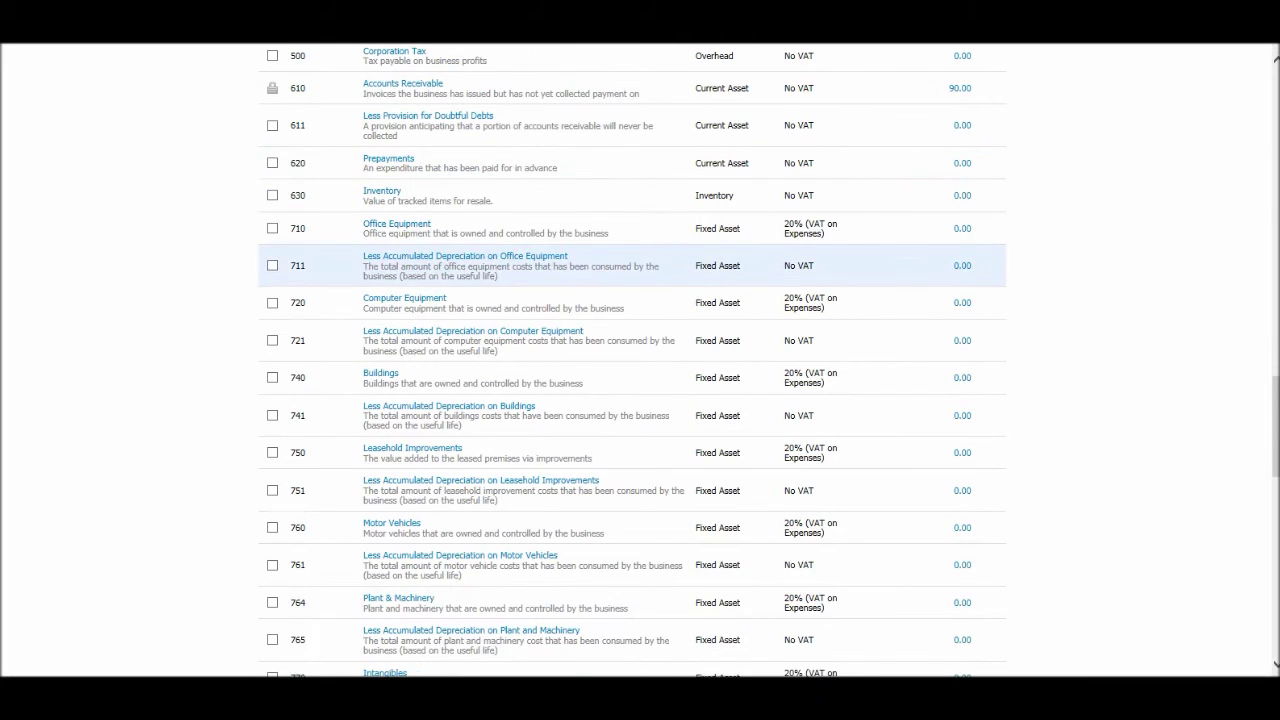
{"action": "scroll", "coordinate": [630, 390], "scroll_direction": "down", "scroll_amount": 4}
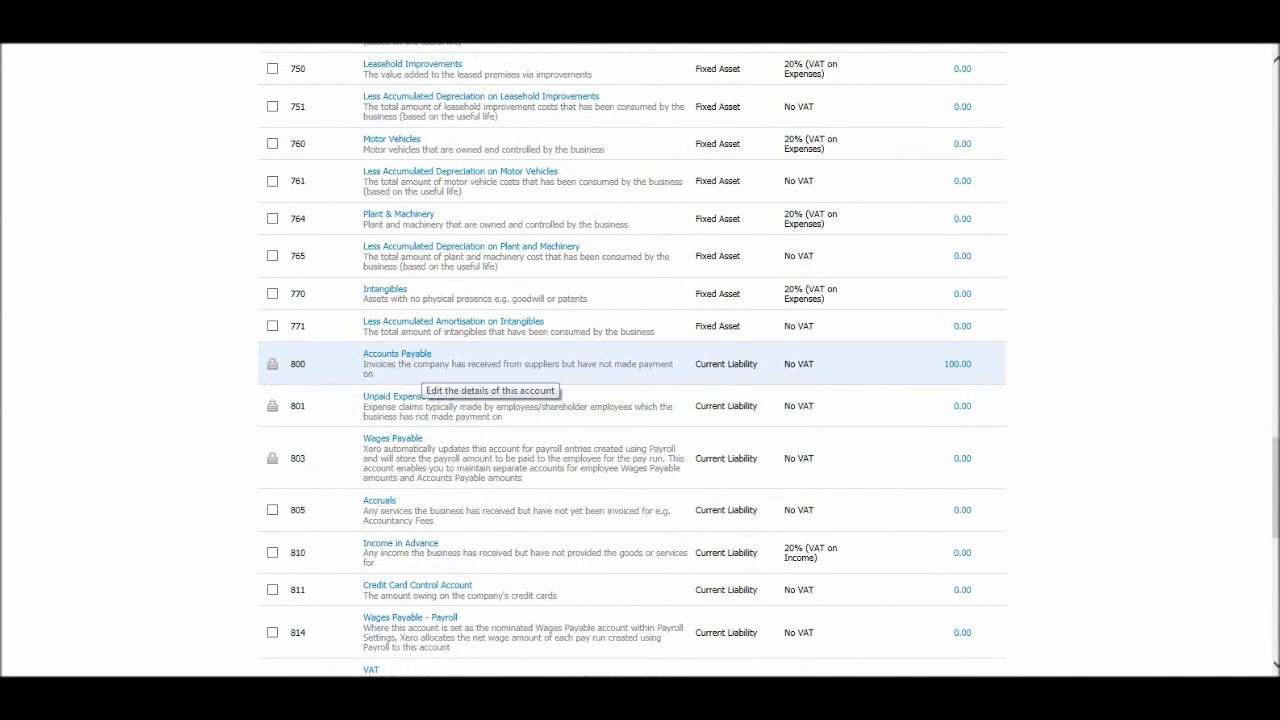
{"action": "scroll", "coordinate": [630, 410], "scroll_direction": "down", "scroll_amount": 1}
{"action": "scroll", "coordinate": [630, 410], "scroll_direction": "down", "scroll_amount": 6}
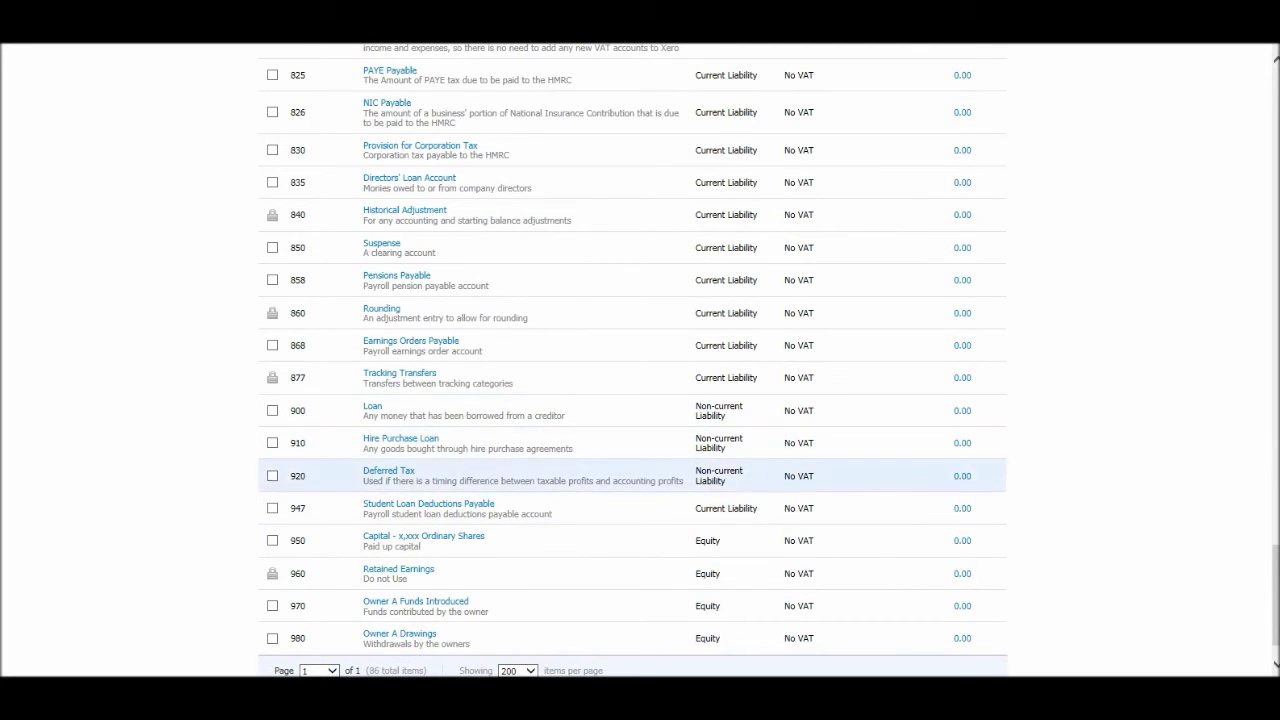
{"action": "scroll", "coordinate": [632, 400], "scroll_direction": "up", "scroll_amount": 4}
{"action": "scroll", "coordinate": [632, 495], "scroll_direction": "up", "scroll_amount": 10}
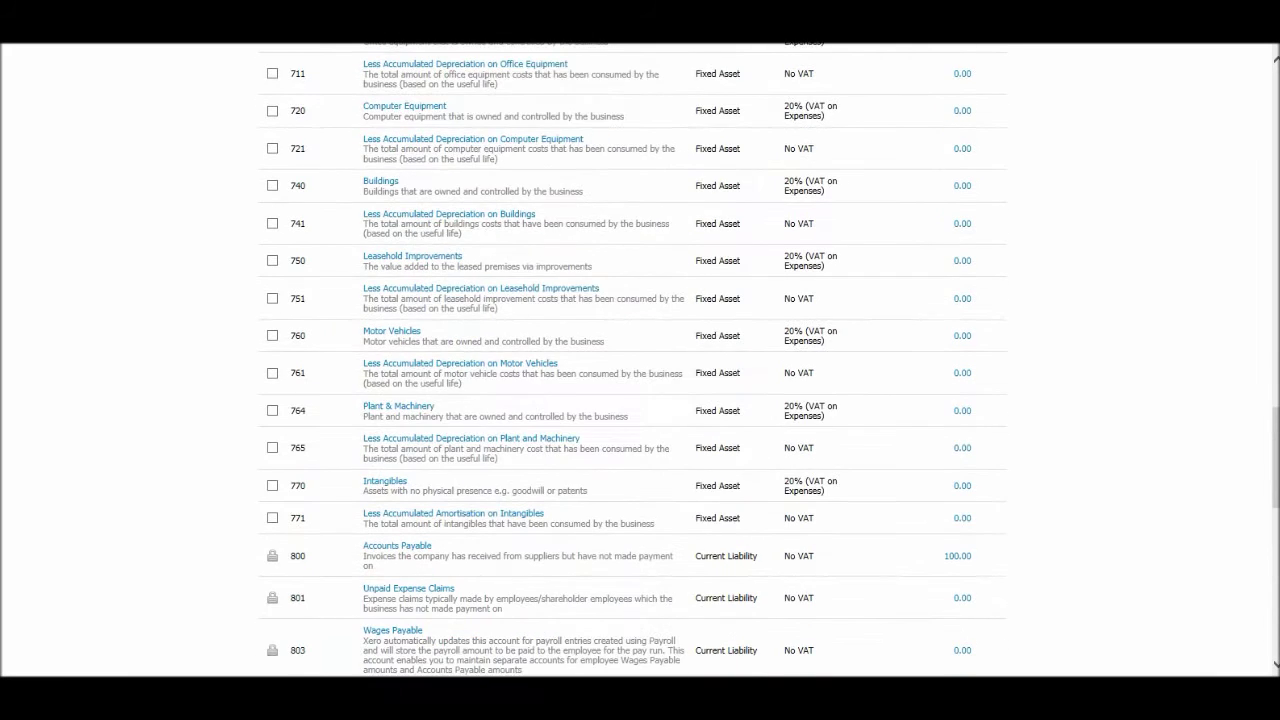
{"action": "scroll", "coordinate": [632, 400], "scroll_direction": "up", "scroll_amount": 15}
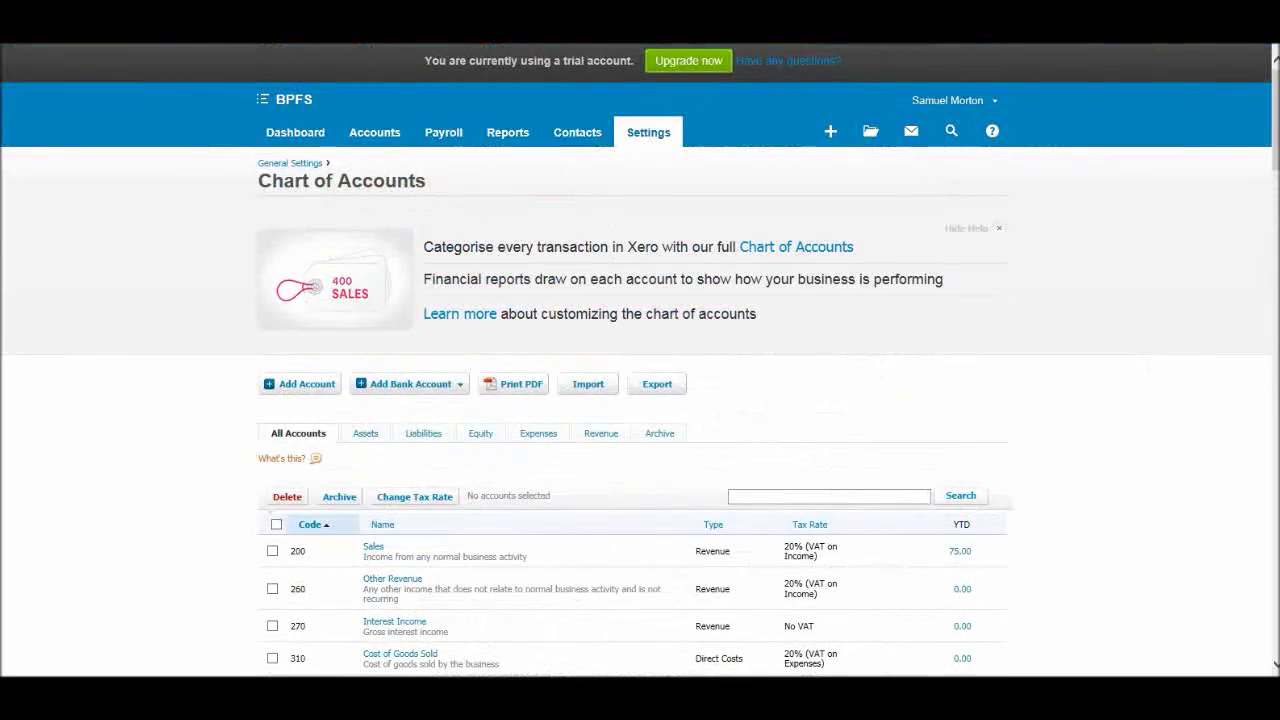
Filter the chart of accounts to show only the revenue accounts
{"action": "scroll", "coordinate": [632, 400], "scroll_direction": "down", "scroll_amount": 3}
{"action": "scroll", "coordinate": [632, 400], "scroll_direction": "up", "scroll_amount": 3}
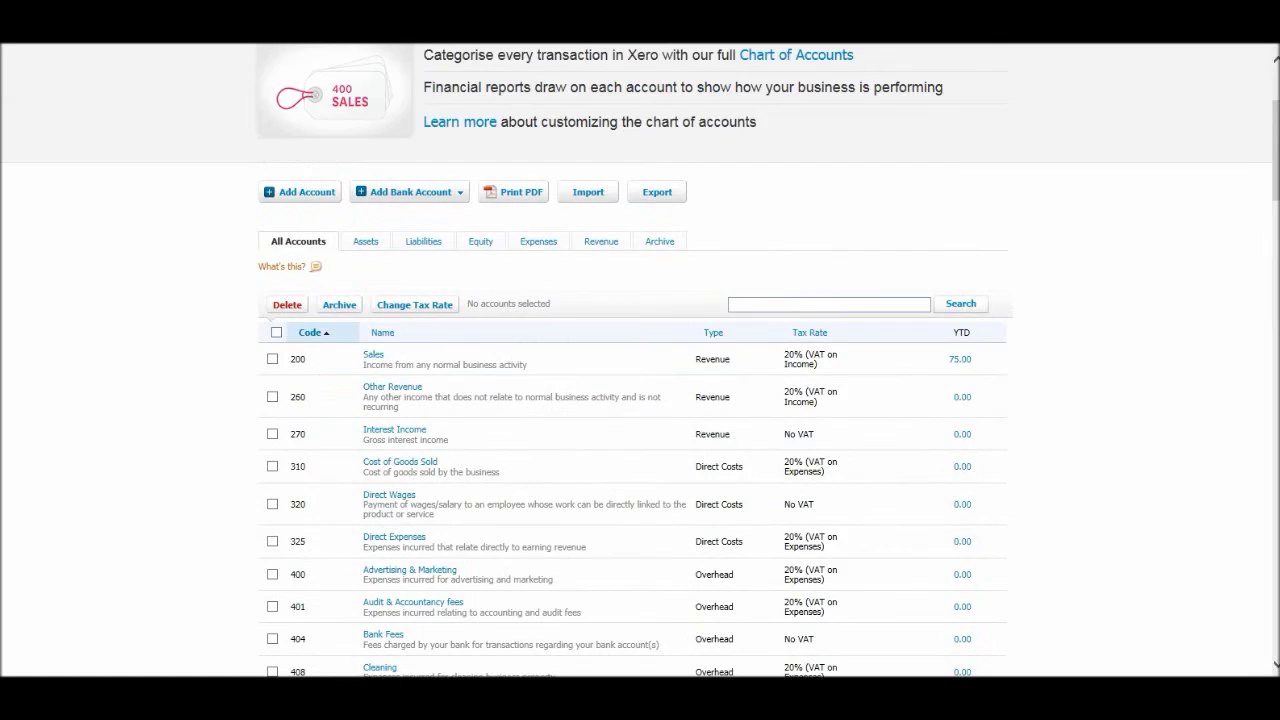
{"action": "scroll", "coordinate": [632, 400], "scroll_direction": "down", "scroll_amount": 8}
{"action": "scroll", "coordinate": [632, 400], "scroll_direction": "up", "scroll_amount": 5}
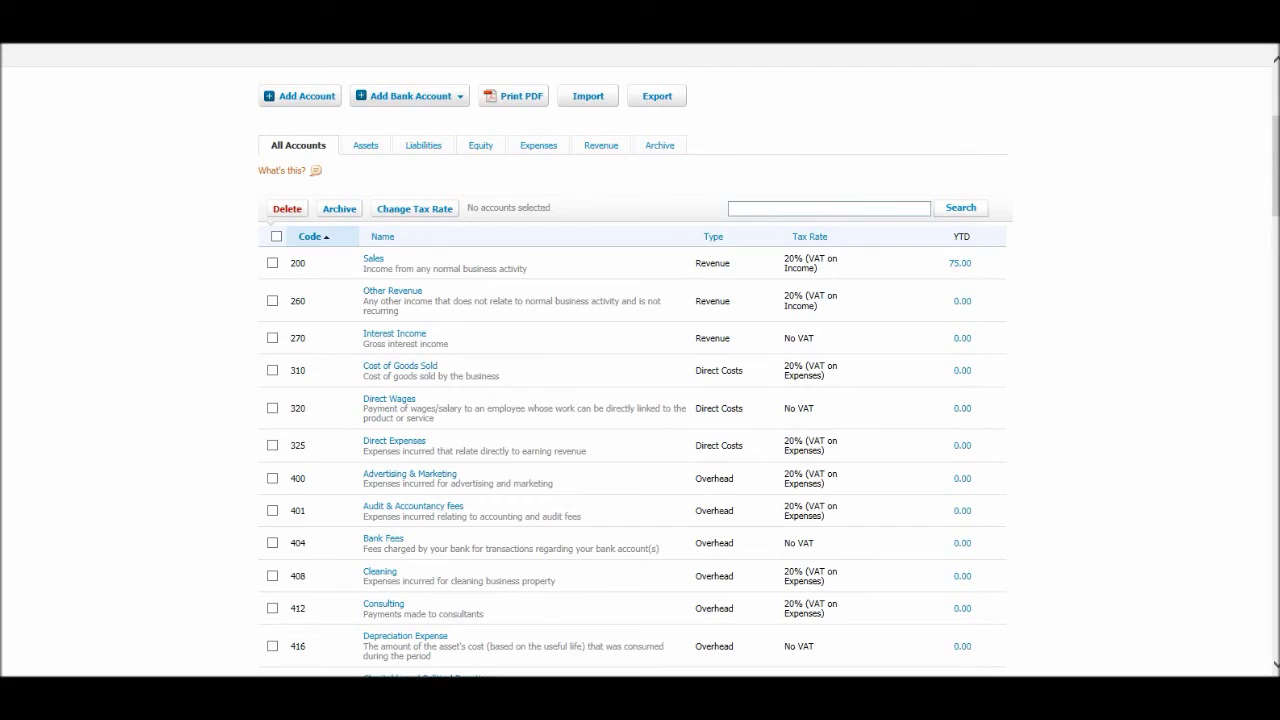
{"action": "scroll", "coordinate": [632, 400], "scroll_direction": "up", "scroll_amount": 1}
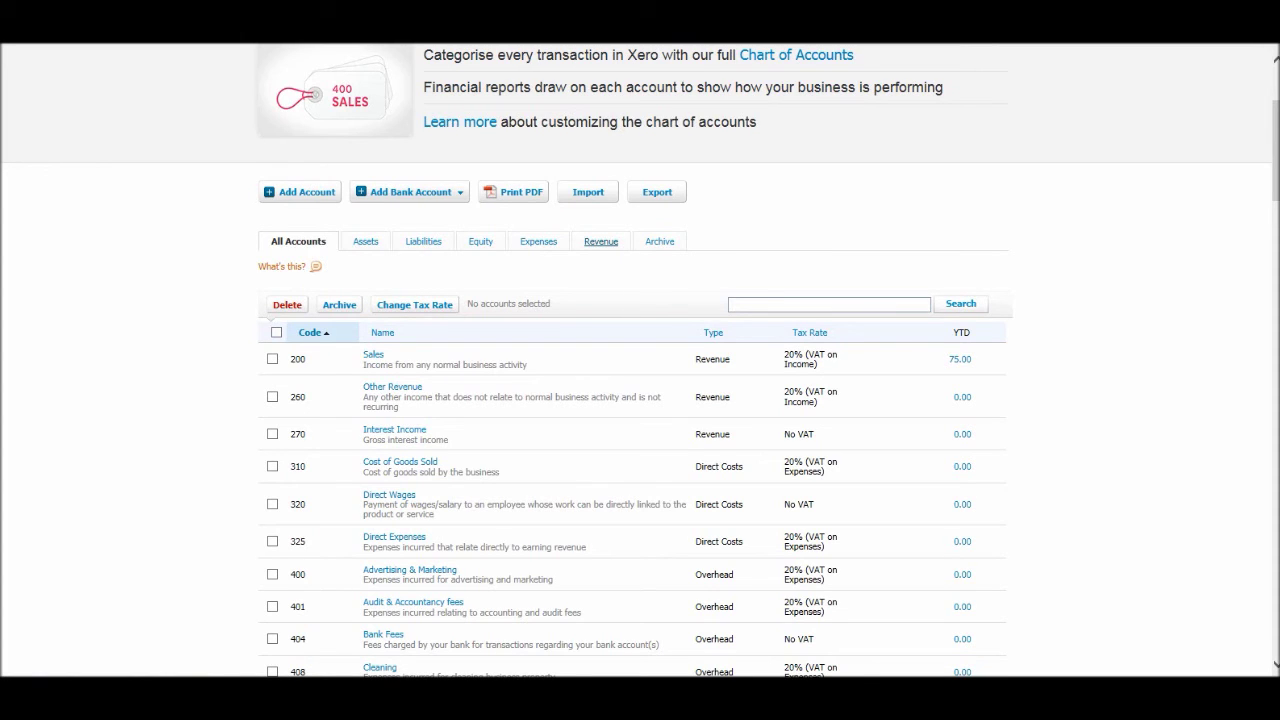
{"action": "left_click", "coordinate": [601, 241]}
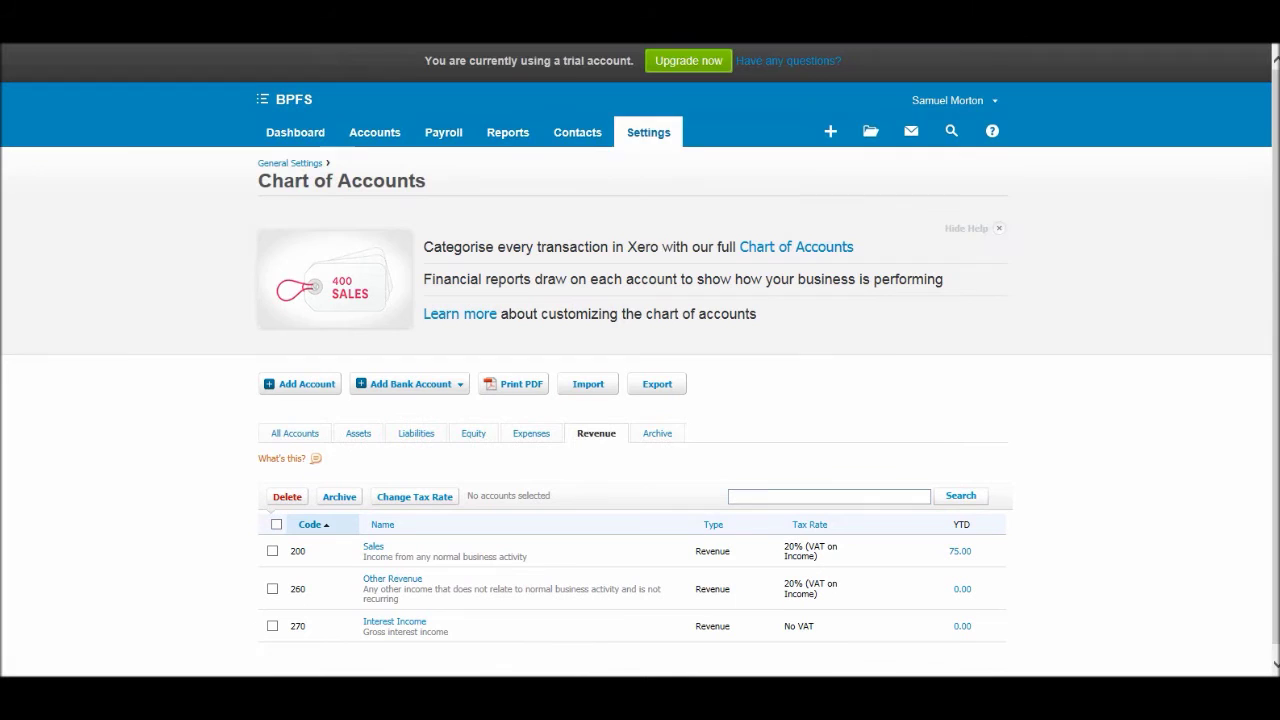
{"action": "scroll", "coordinate": [400, 550], "scroll_direction": "down", "scroll_amount": 1}
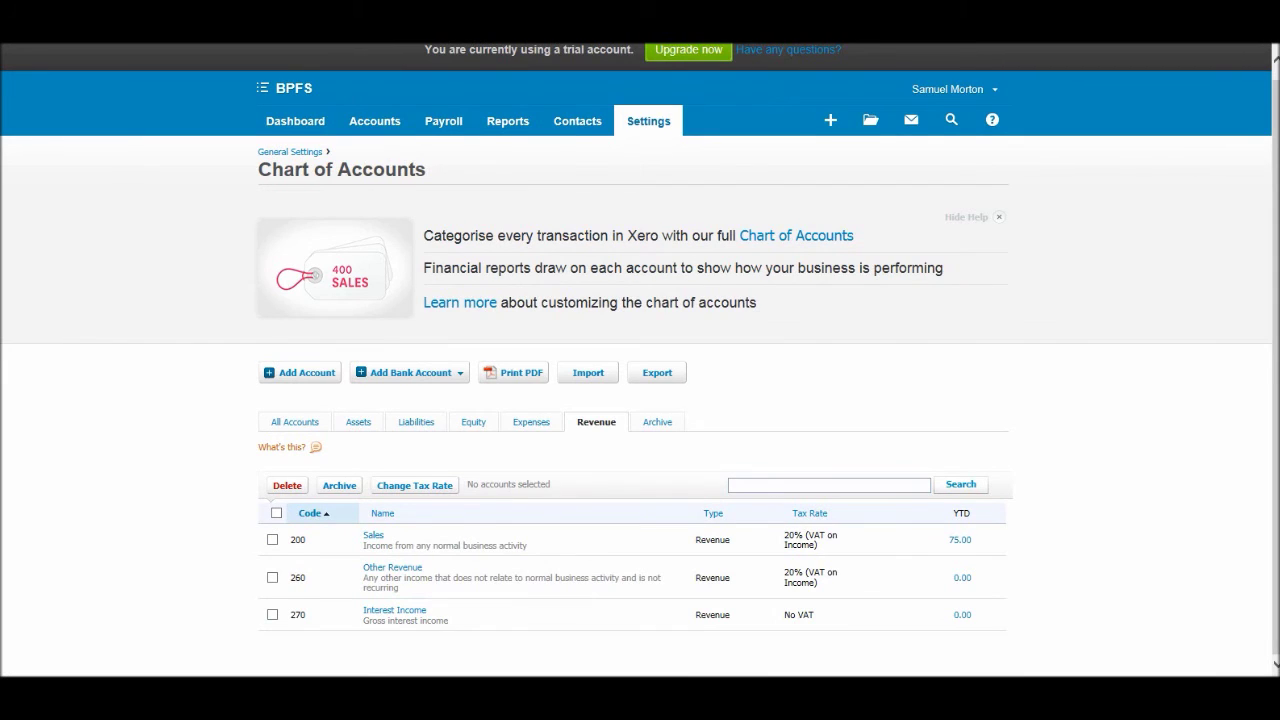
{"action": "scroll", "coordinate": [640, 400], "scroll_direction": "up", "scroll_amount": 1}
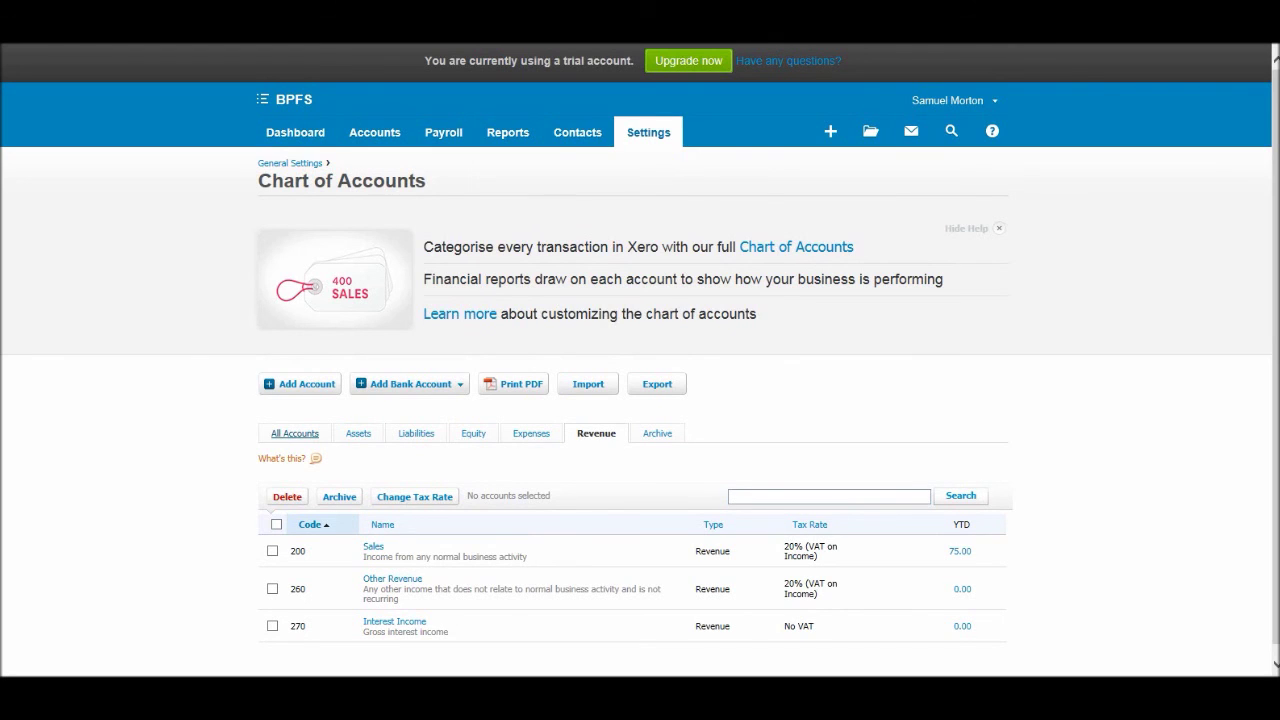
Show all accounts again and look through the revenue, direct cost and overhead accounts
{"action": "left_click", "coordinate": [295, 433]}
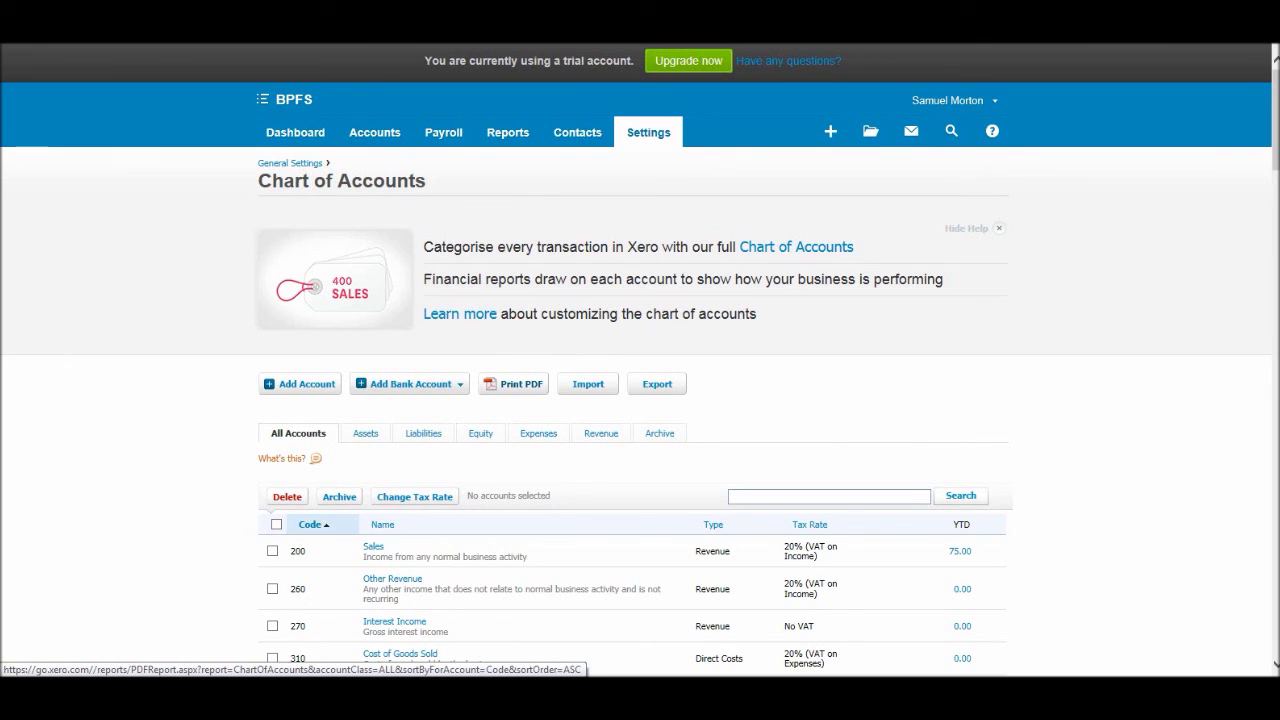
{"action": "scroll", "coordinate": [640, 400], "scroll_direction": "down", "scroll_amount": 1}
{"action": "scroll", "coordinate": [640, 400], "scroll_direction": "down", "scroll_amount": 1}
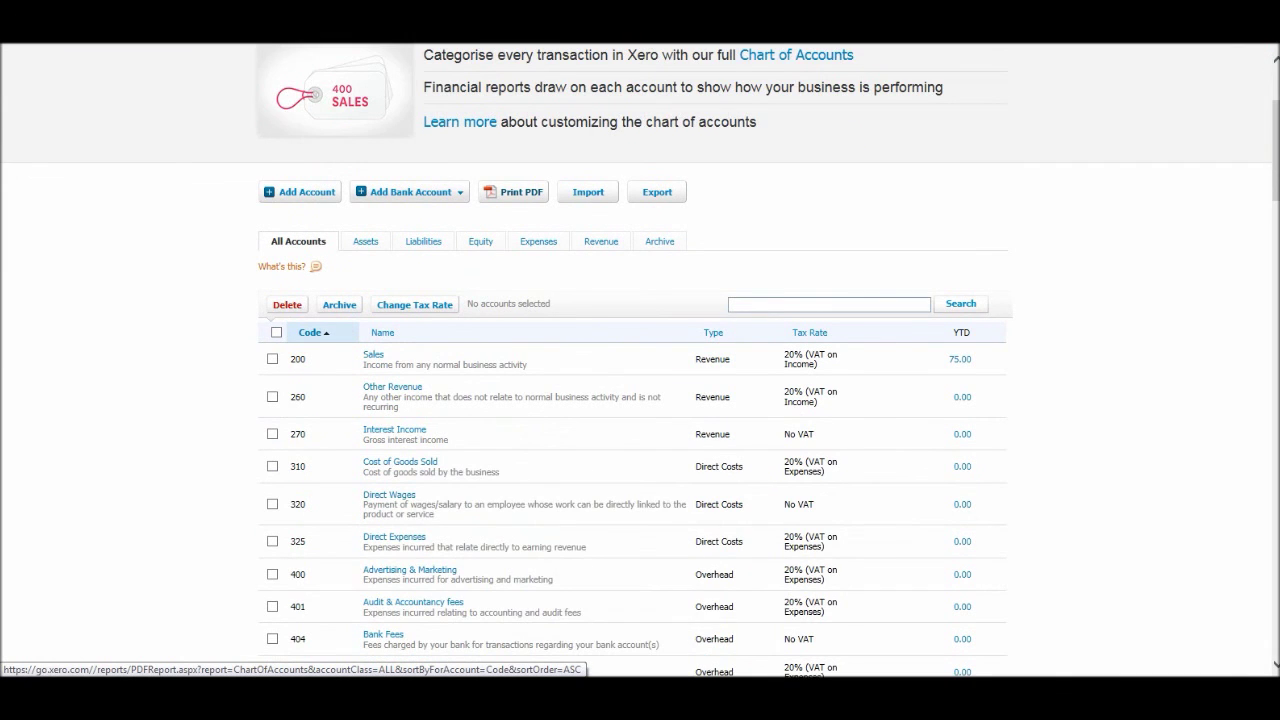
{"action": "scroll", "coordinate": [640, 400], "scroll_direction": "down", "scroll_amount": 4}
{"action": "scroll", "coordinate": [640, 470], "scroll_direction": "down", "scroll_amount": 2}
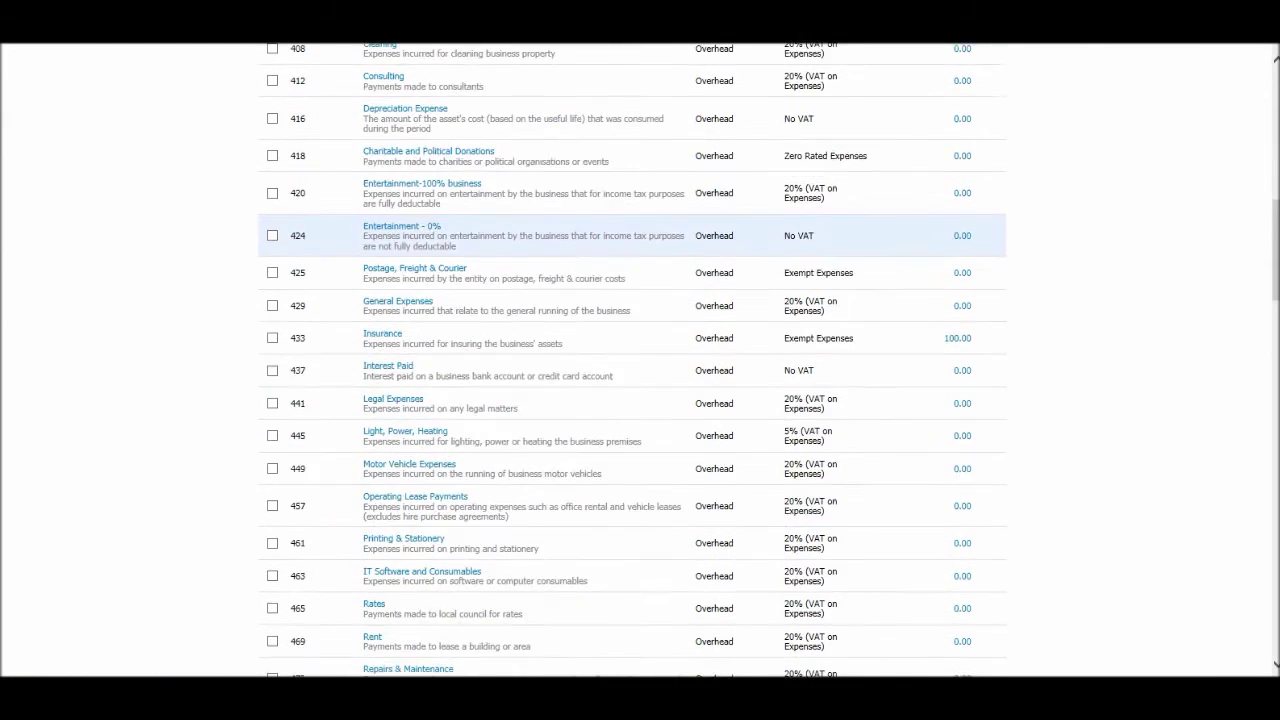
{"action": "scroll", "coordinate": [640, 360], "scroll_direction": "up", "scroll_amount": 3}
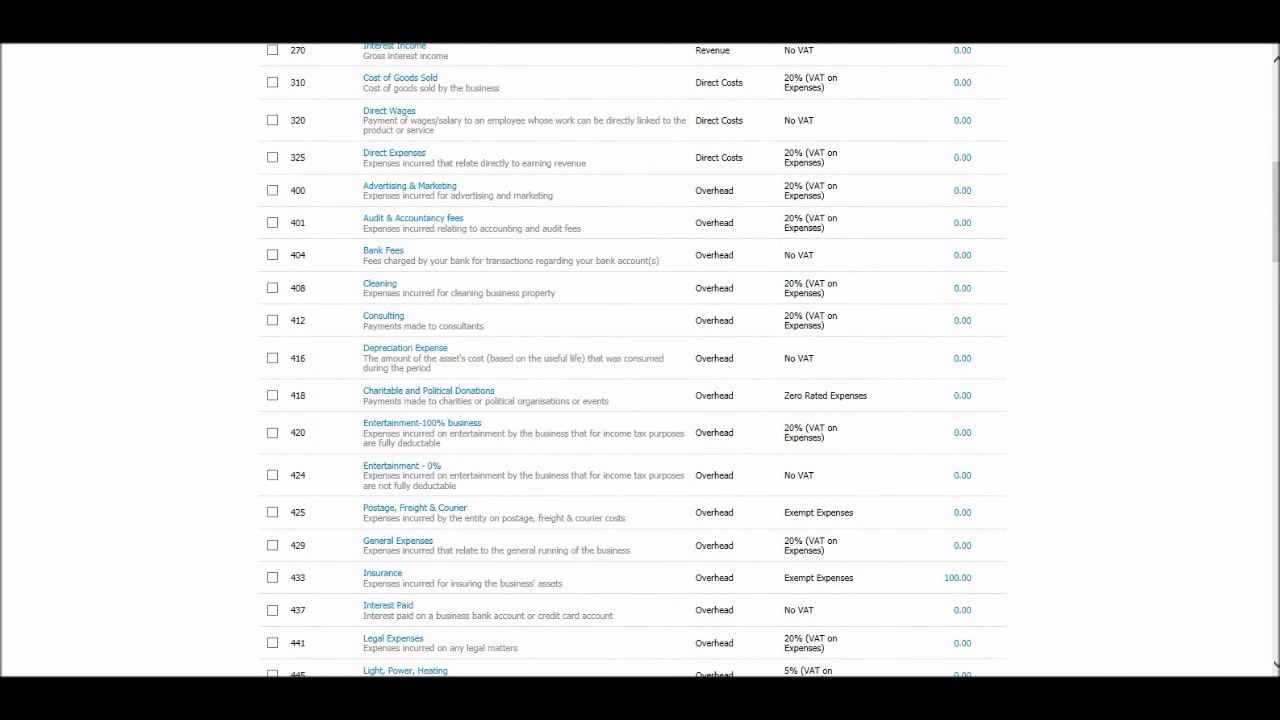
{"action": "scroll", "coordinate": [640, 300], "scroll_direction": "up", "scroll_amount": 6}
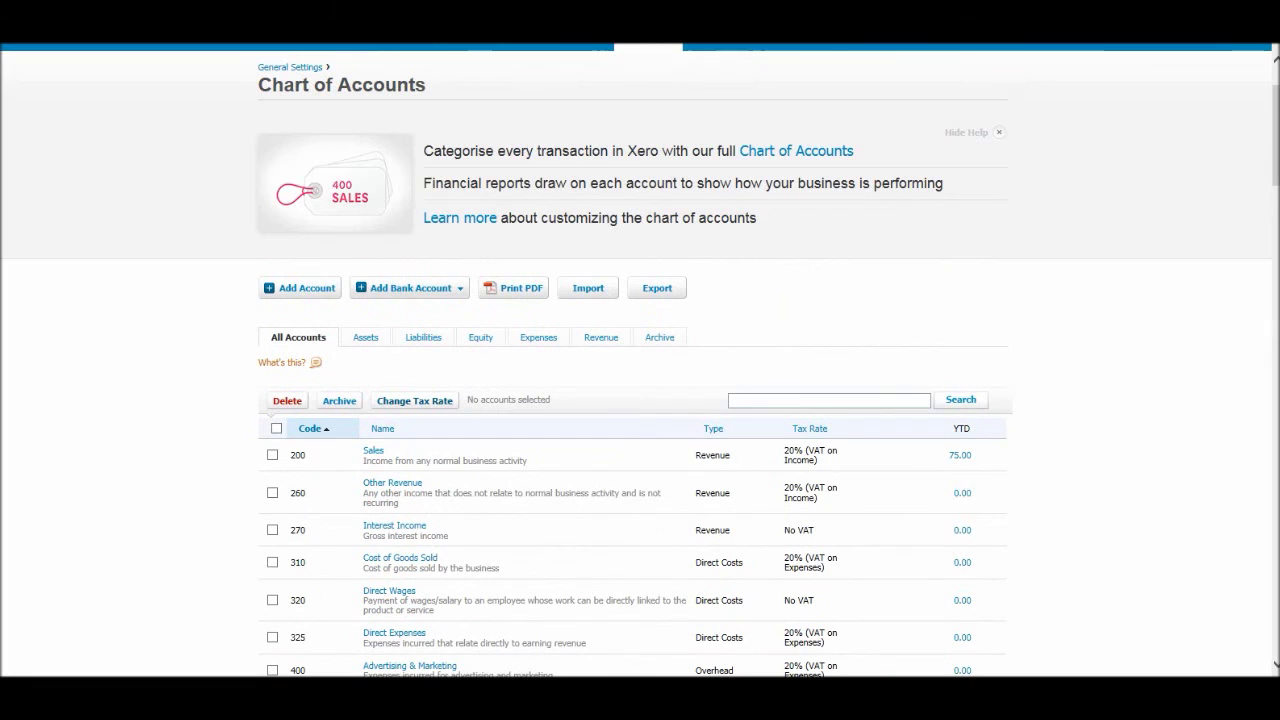